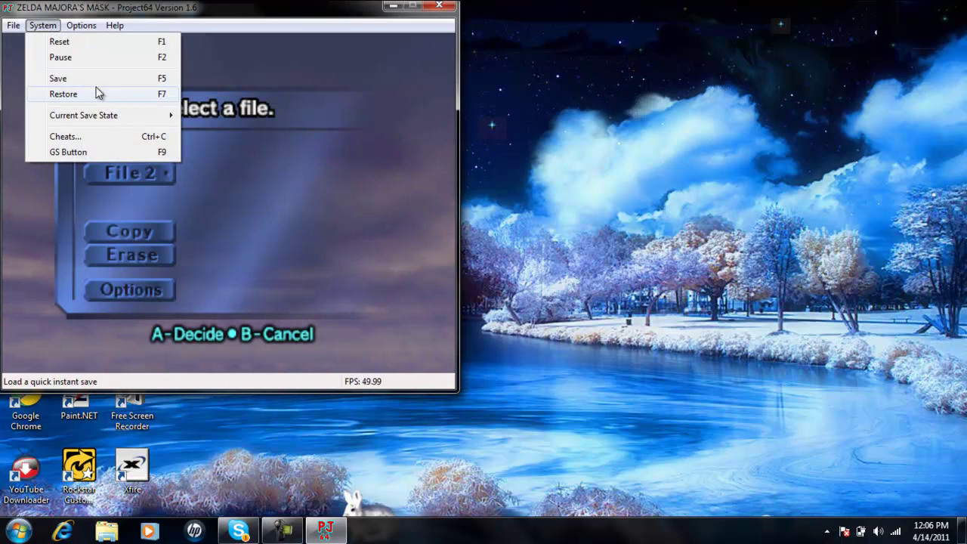
Step: Make Majora's Mask run full screen via Options, then browse the file-select menu options
click(276, 76)
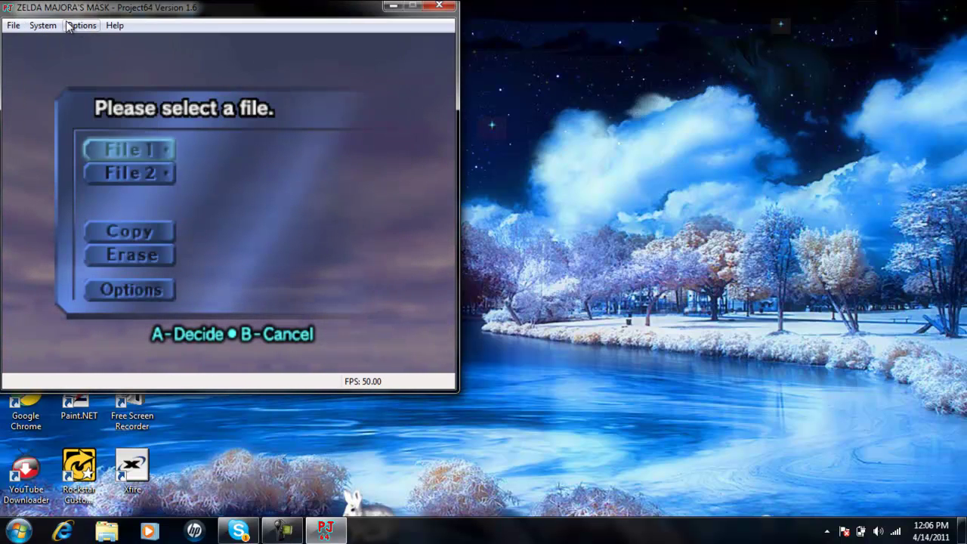
click(81, 24)
click(99, 41)
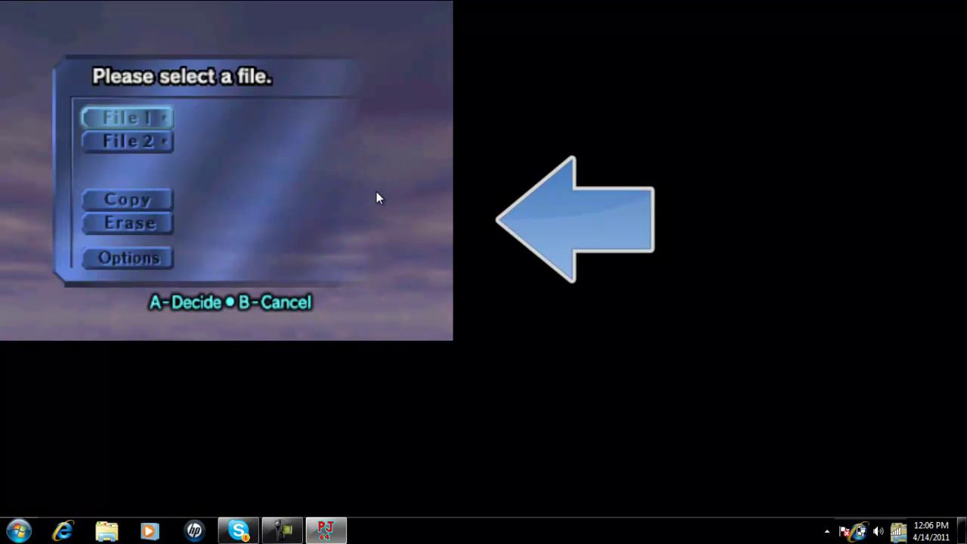
key(Down)
key(Down)
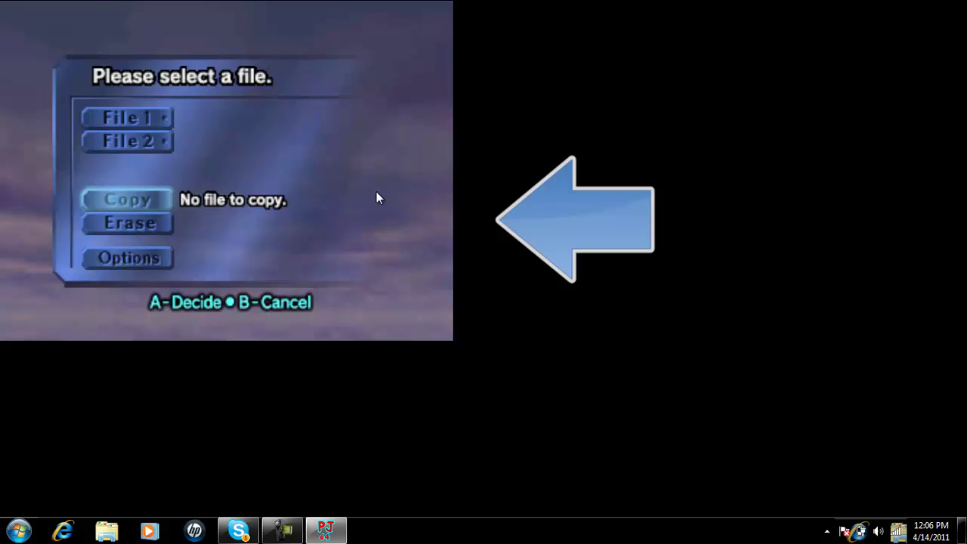
key(Up)
key(Up)
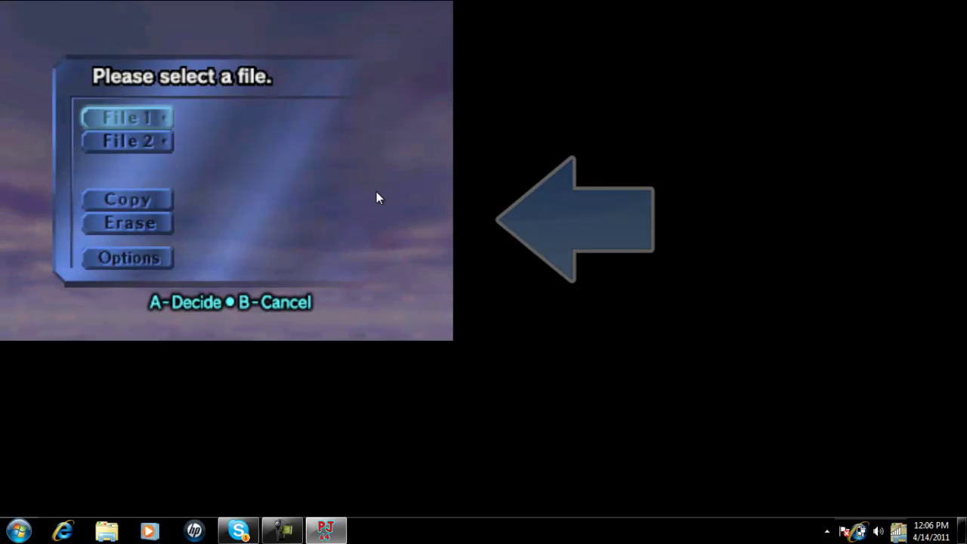
Step: Open File 1's name entry and move across the letter grid to 'a'
key(Return)
key(Right)
key(Right)
key(Right)
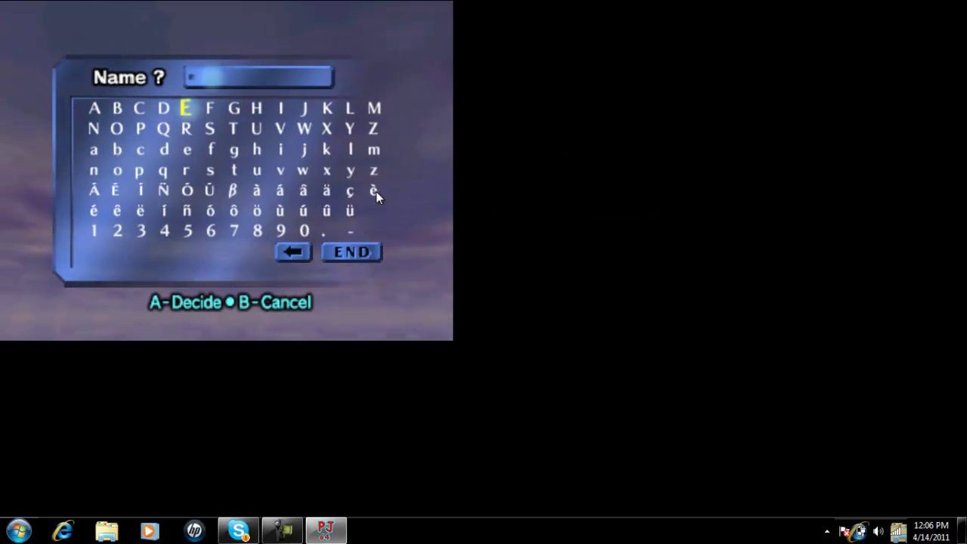
key(Left)
key(Left)
key(Left)
key(Up)
key(Right)
key(Right)
key(Right)
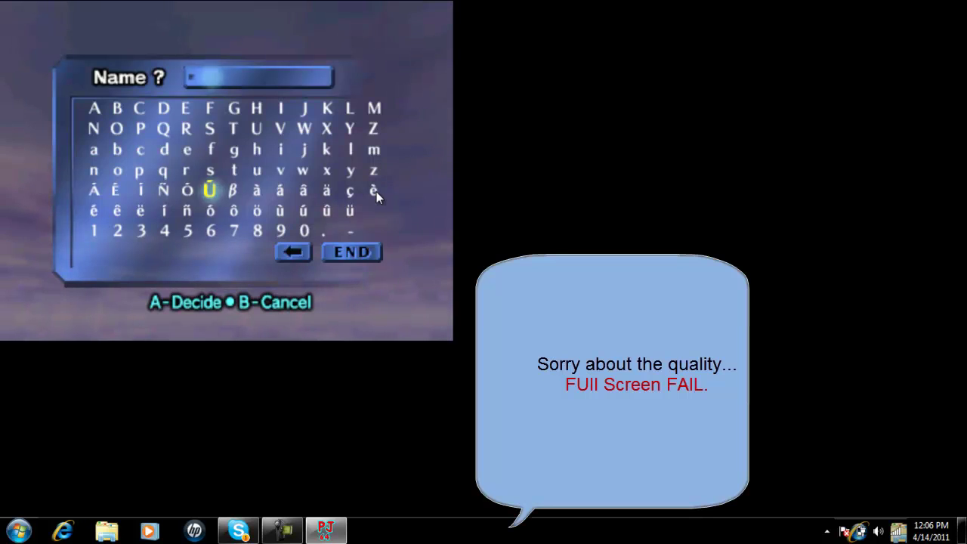
key(Up)
key(Right)
key(Right)
key(Up)
key(Right)
key(Right)
key(Right)
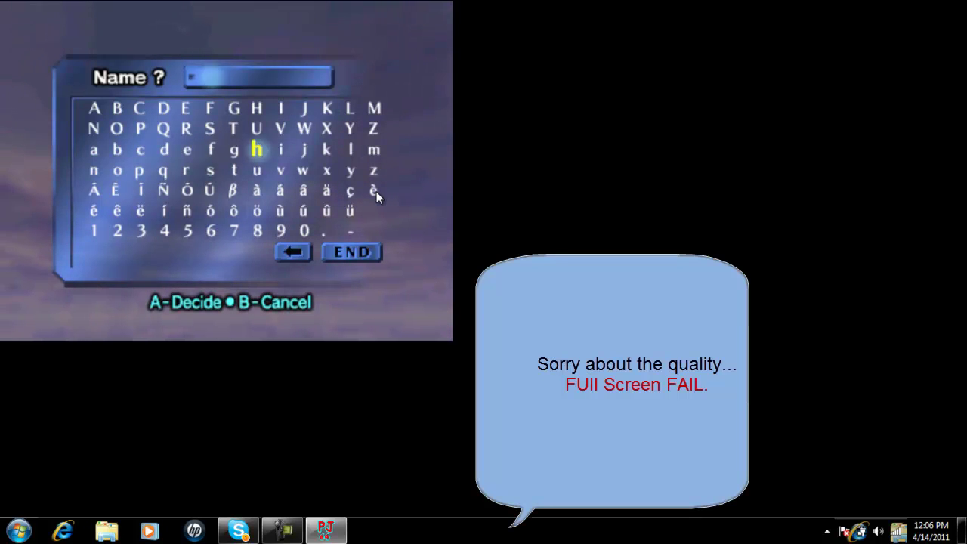
key(Up)
key(Up)
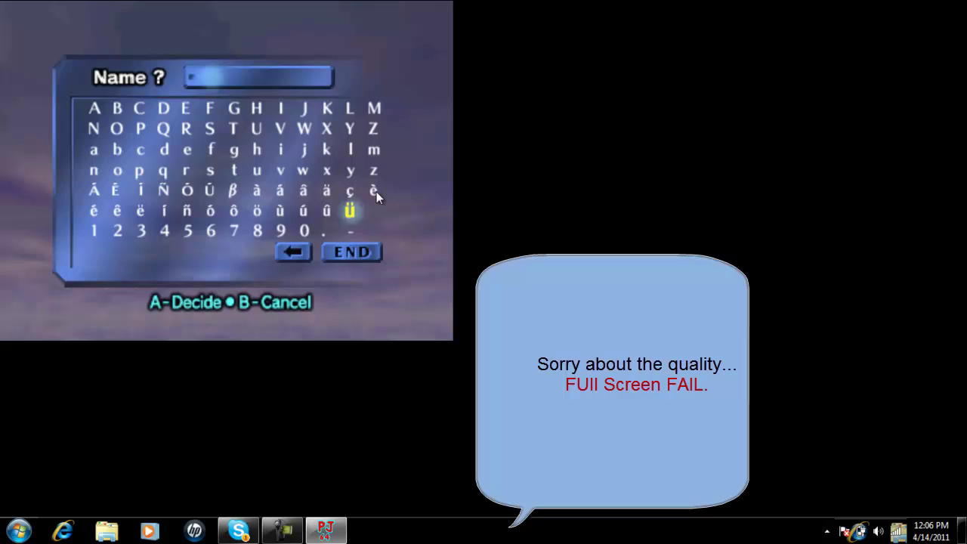
key(Up)
key(Up)
key(Right)
key(Right)
key(Right)
key(Left)
key(Left)
key(Left)
key(Up)
key(Left)
key(Left)
key(Left)
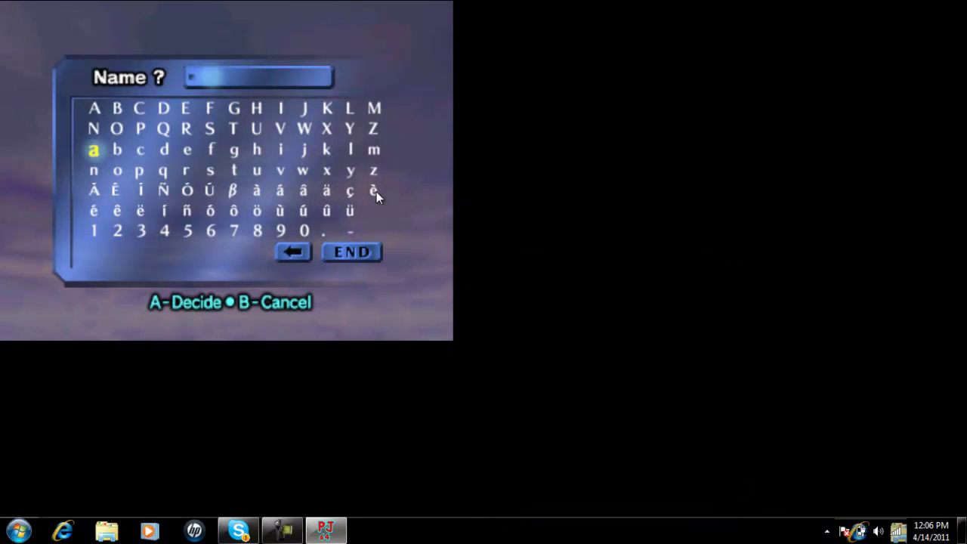
Step: Add 'y' so the name reads Ray, then choose END to save File 1
key(Down)
key(Down)
key(Up)
key(Up)
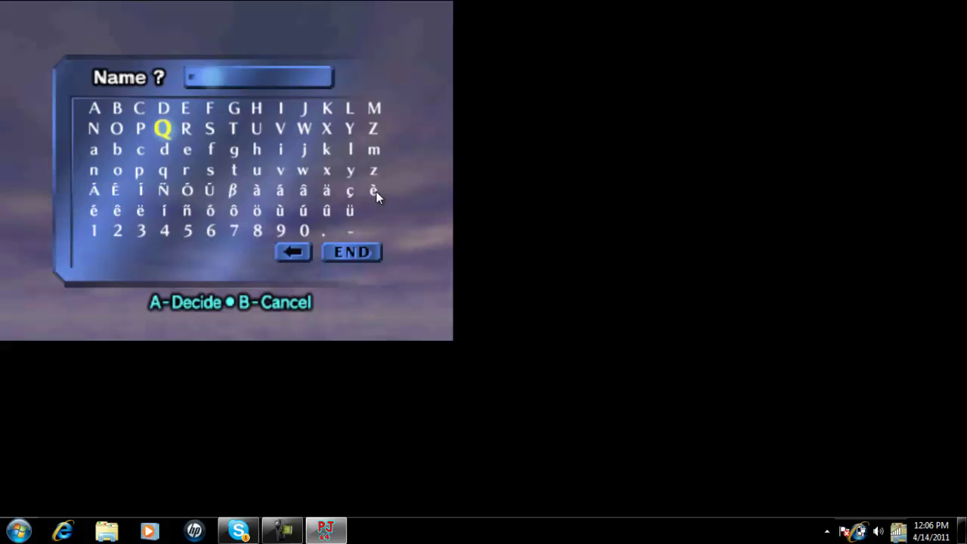
key(Up)
key(Up)
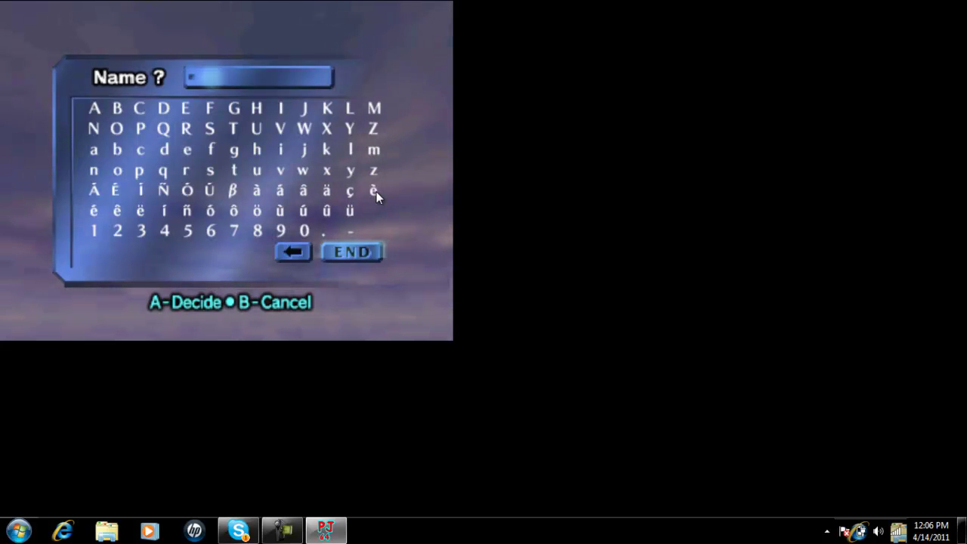
key(Up)
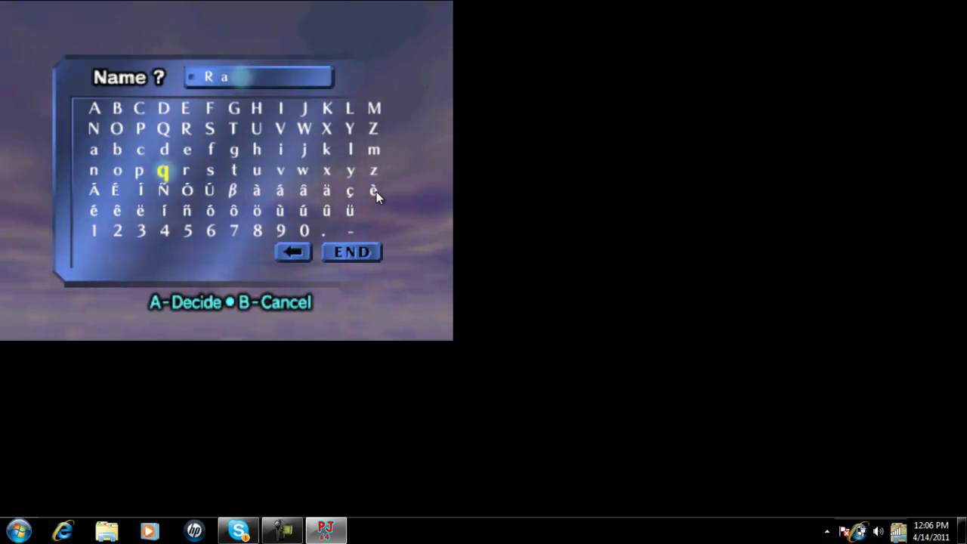
key(Right)
key(x)
key(Down)
key(Down)
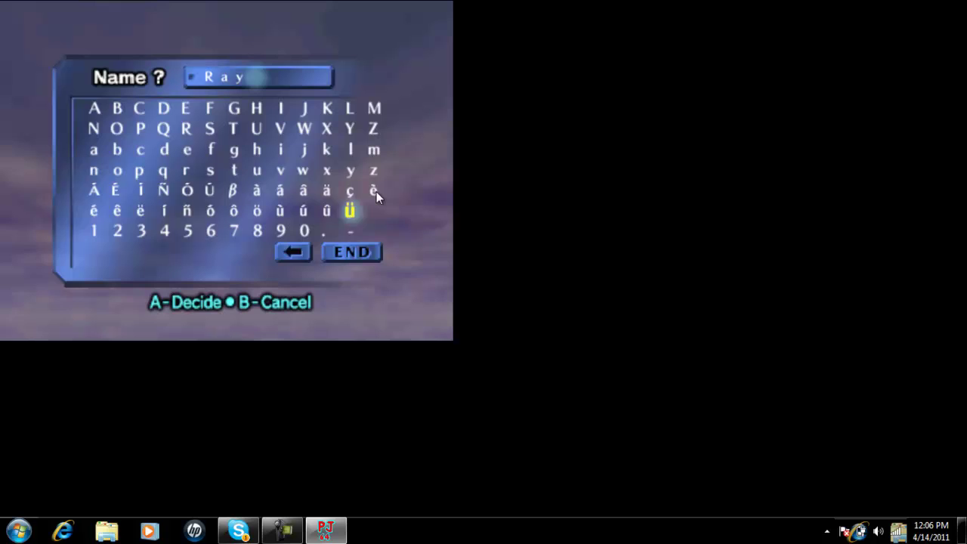
key(Down)
key(x)
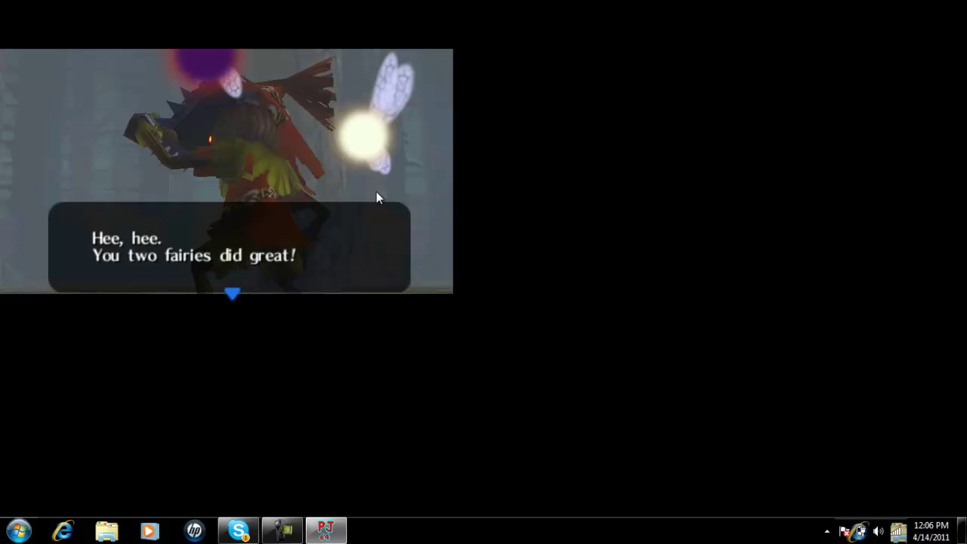
Step: Advance Skull Kid's lines, then dismiss the fairy's ocarina and warning dialogues
key(x)
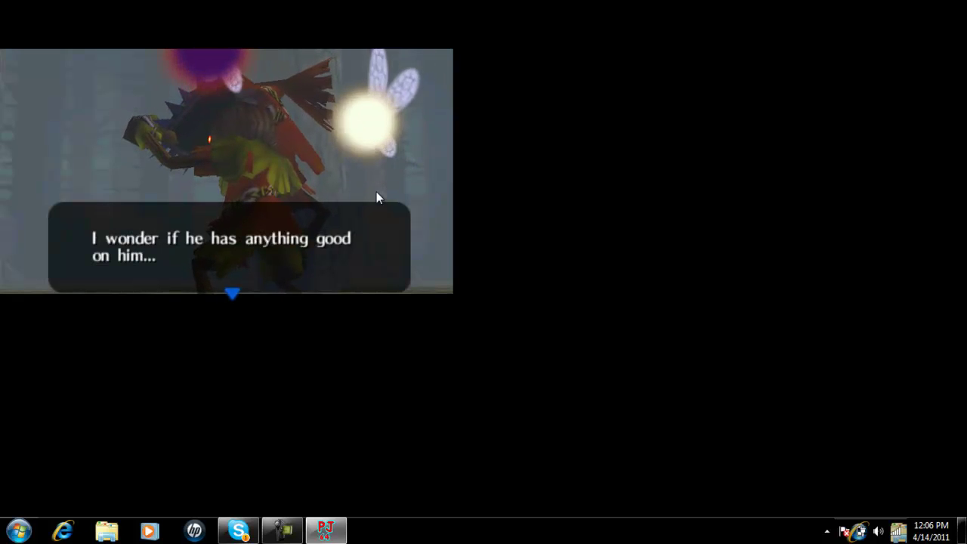
key(x)
key(x)
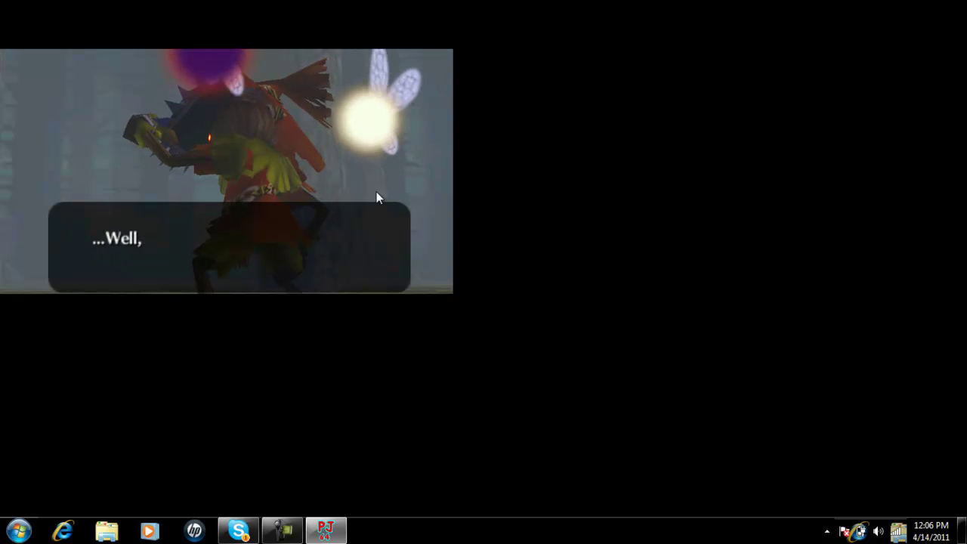
key(x)
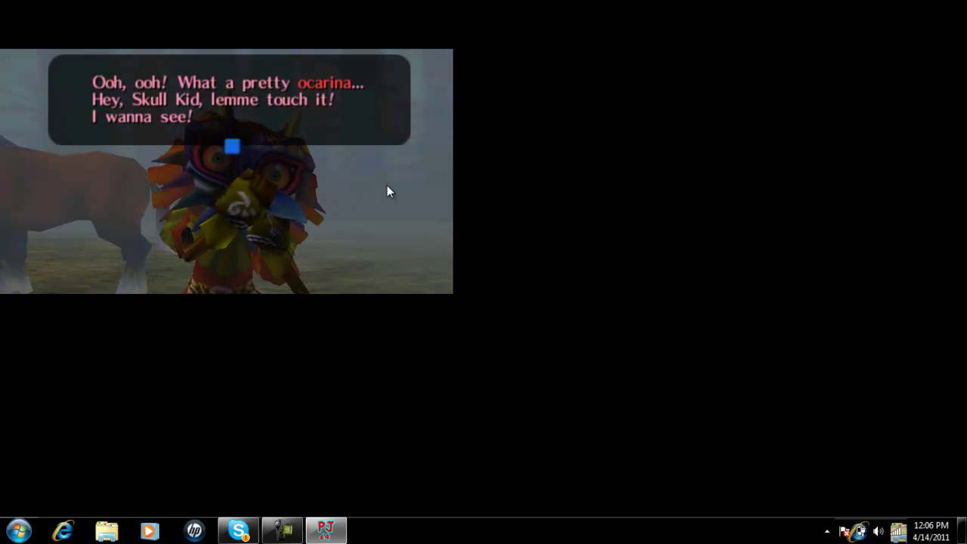
key(x)
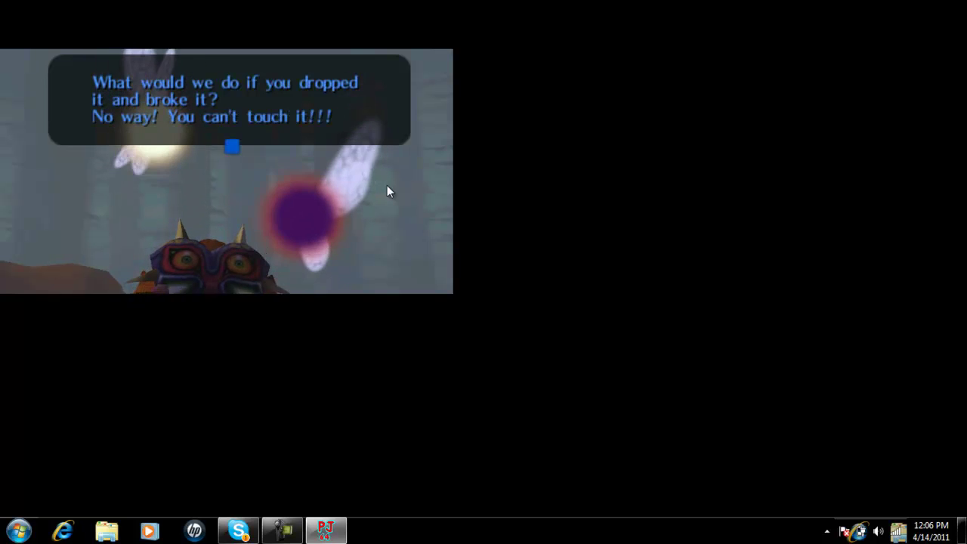
key(x)
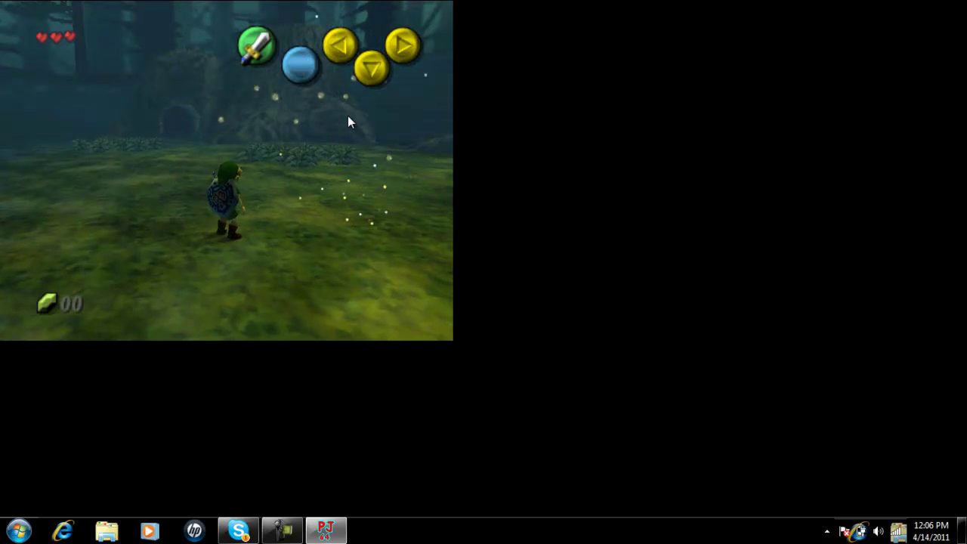
Step: Run Link across the field, slashing ferns to reveal rupees
key(Up)
key(c)
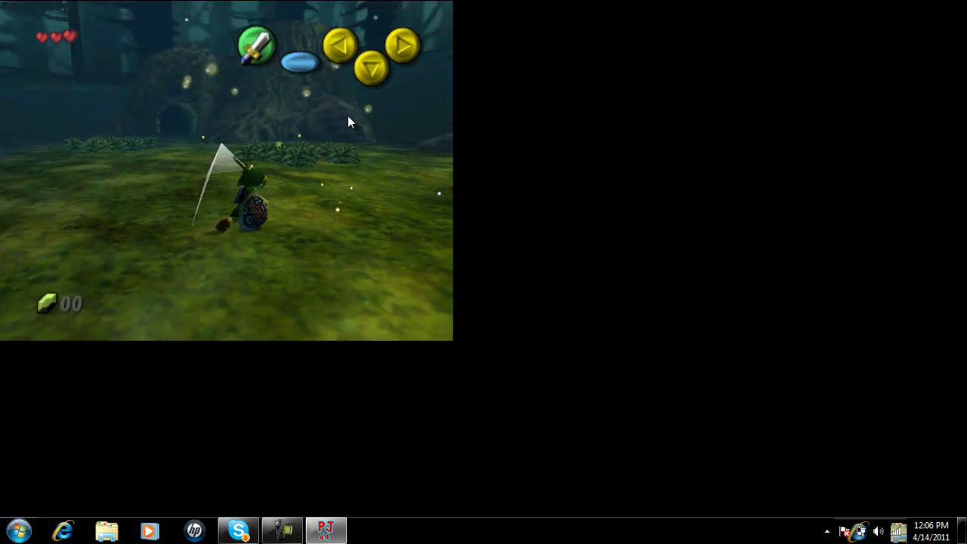
key(Up)
key(c)
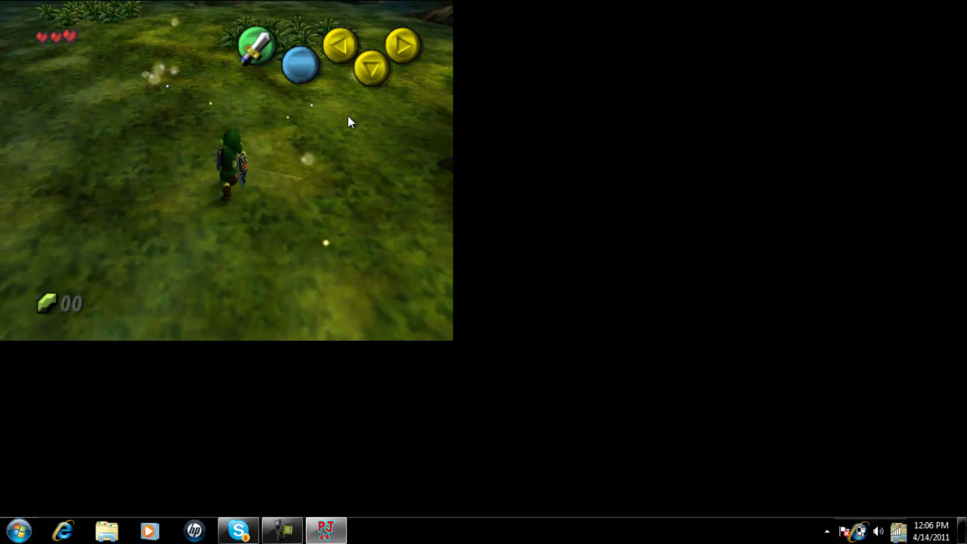
key(Up)
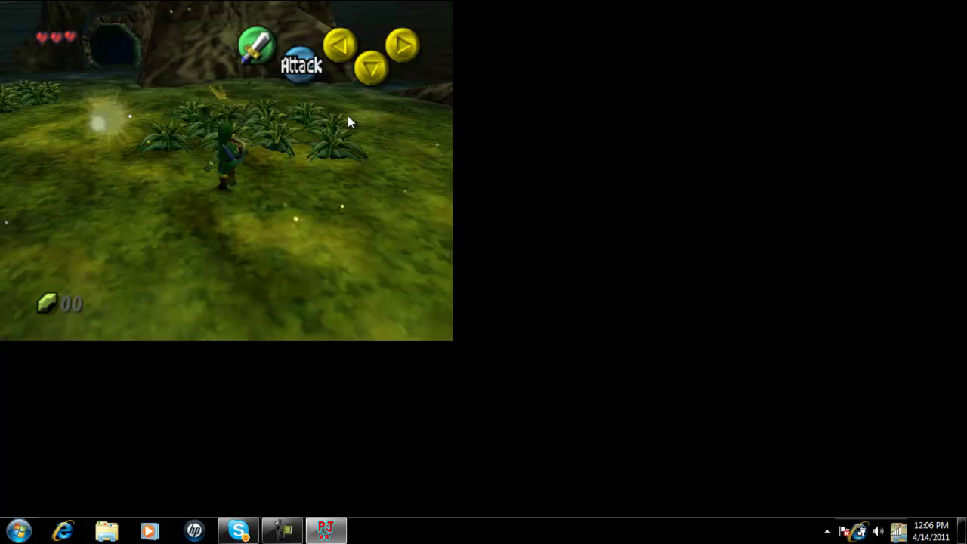
key(Up)
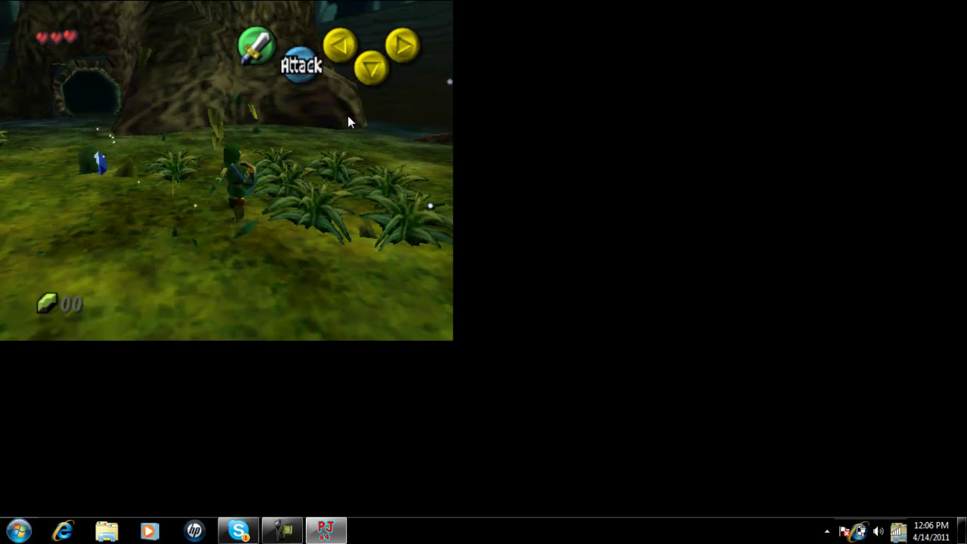
key(c)
key(c)
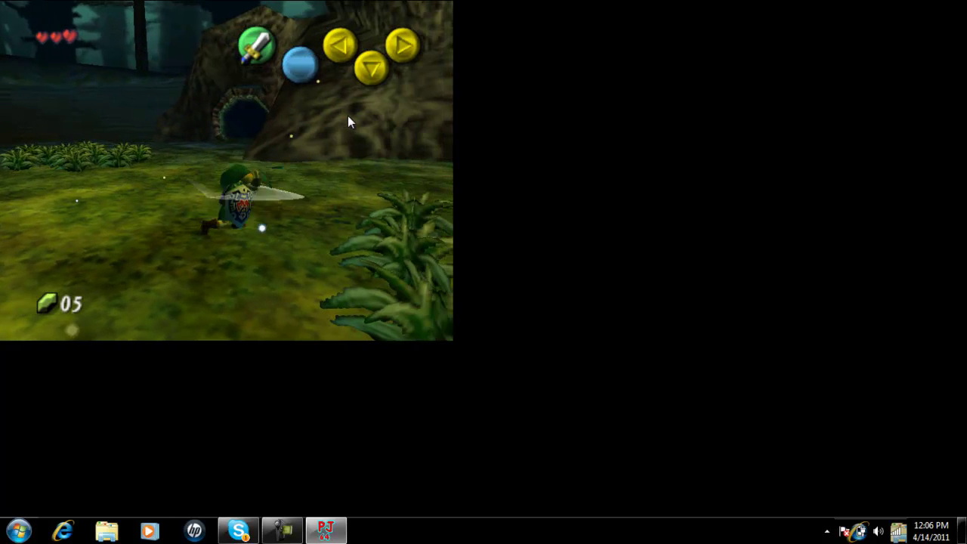
key(Up)
key(c)
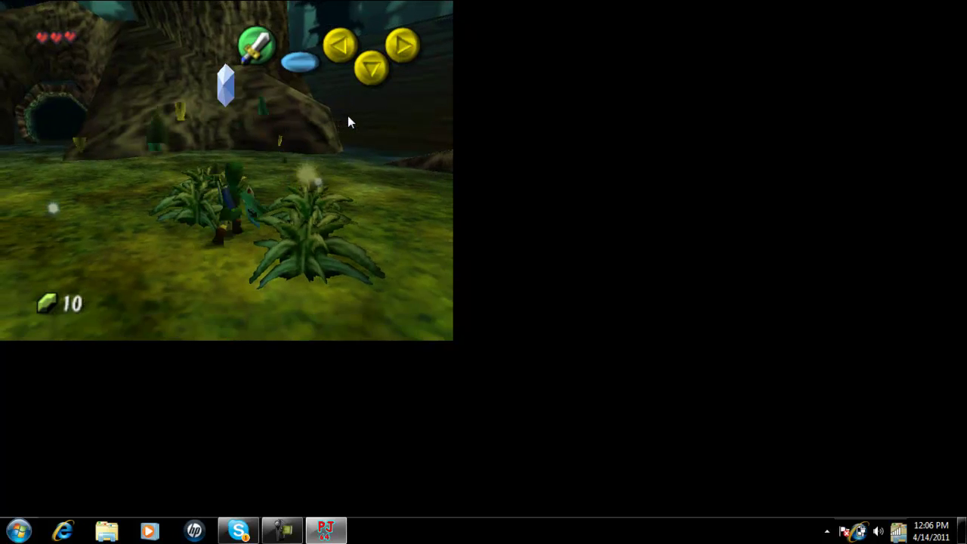
key(Up)
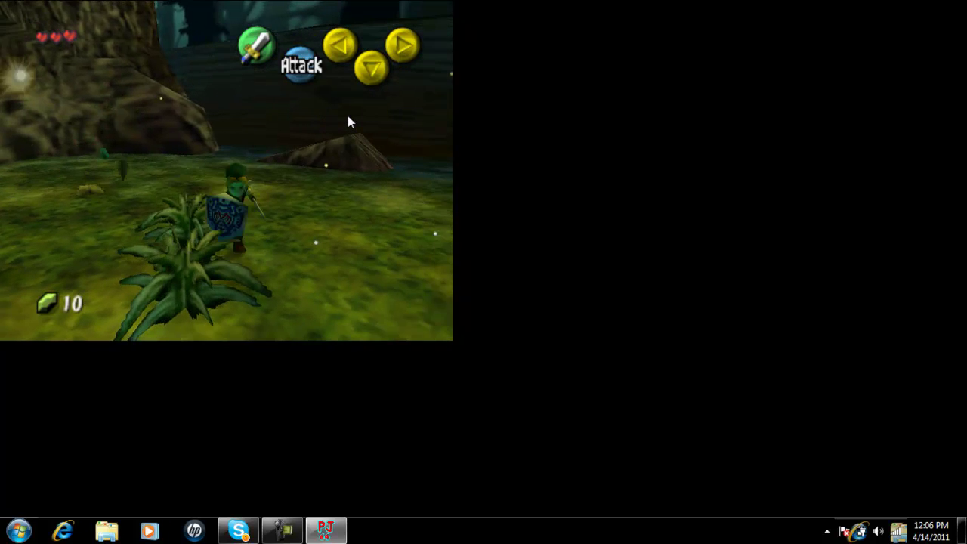
key(c)
key(c)
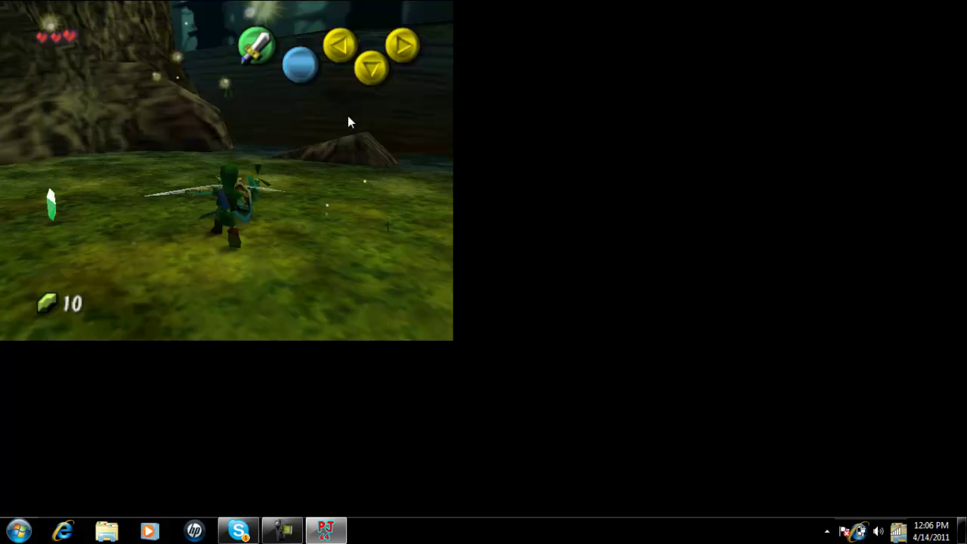
Step: Collect the two green rupees revealed among the ferns
key(Left)
key(Up)
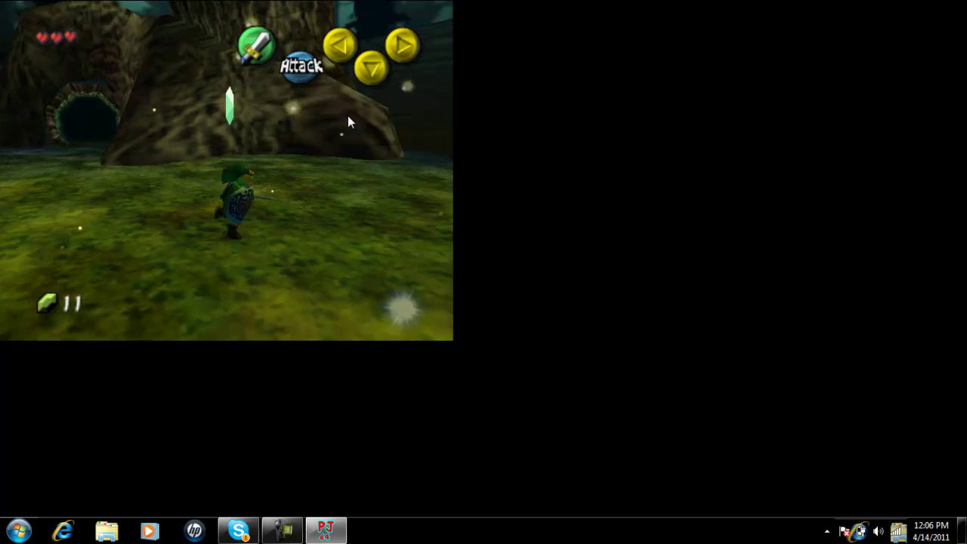
key(Right)
key(Up)
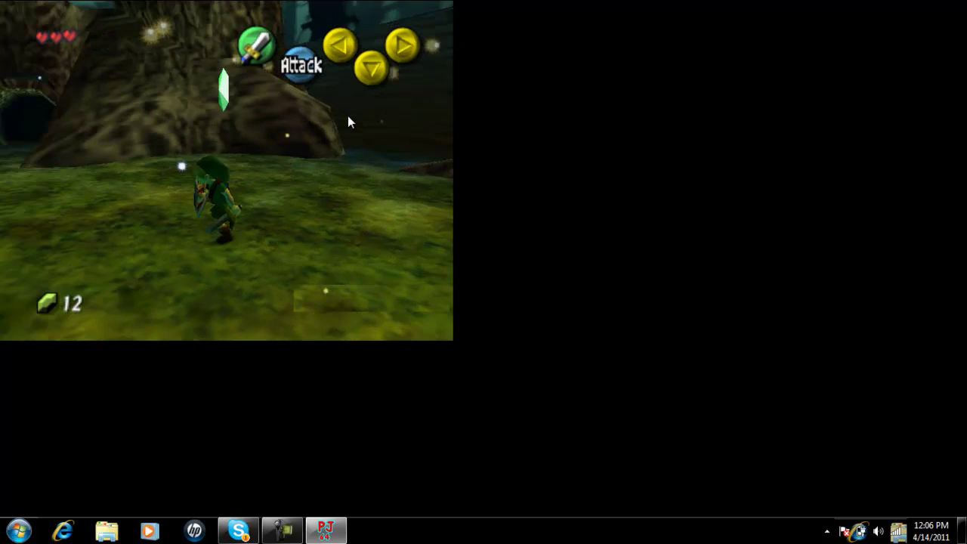
Step: Walk Link through the tree tunnel and jump across the stumps onto the ledge
key(Left)
key(Up)
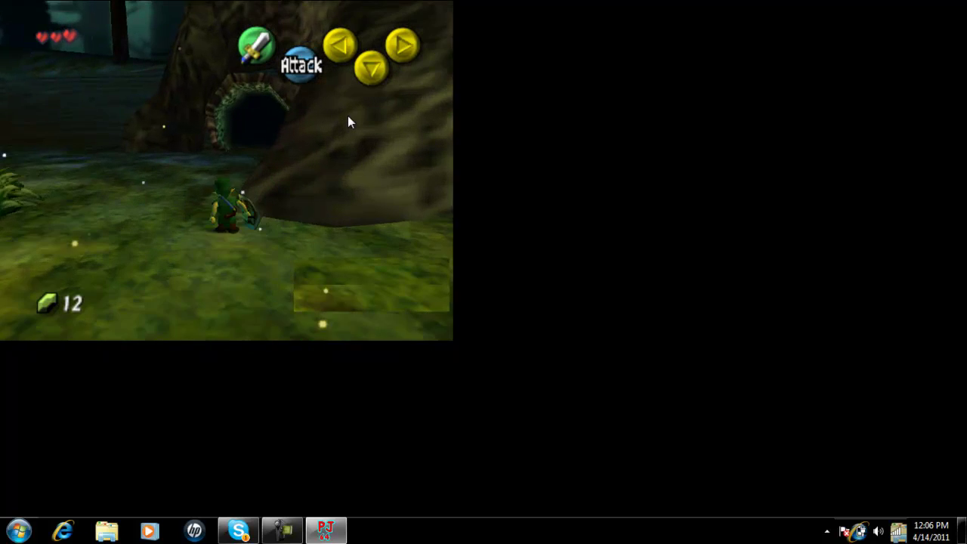
key(Left)
key(Up)
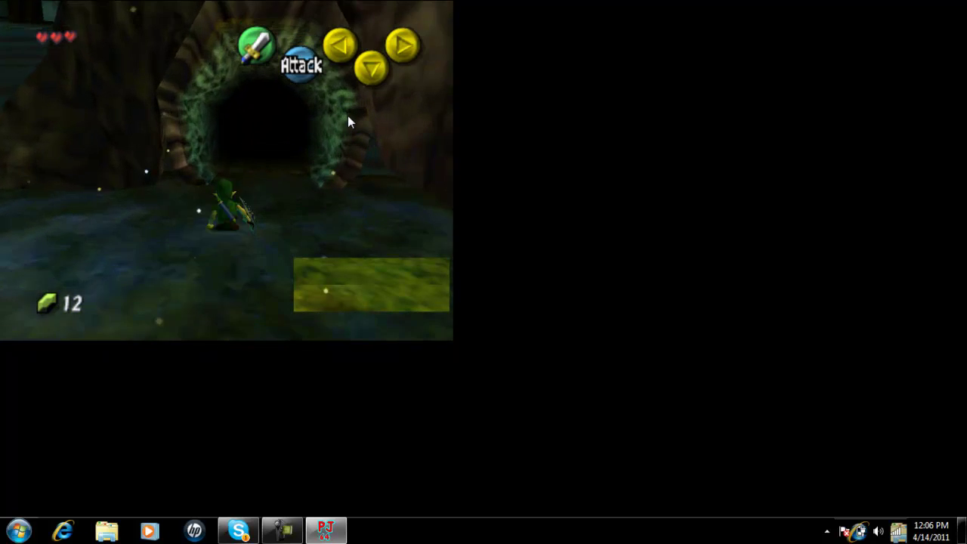
key(Up)
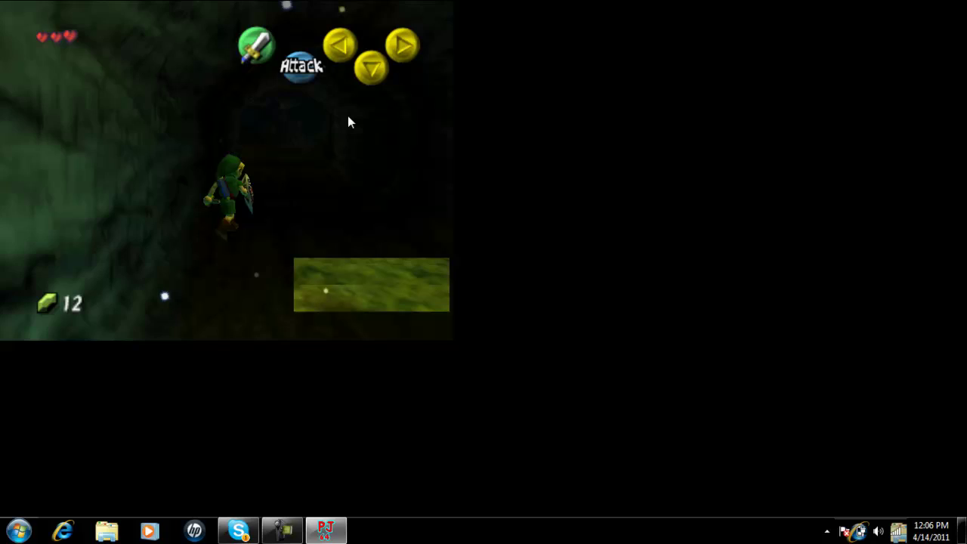
key(Up)
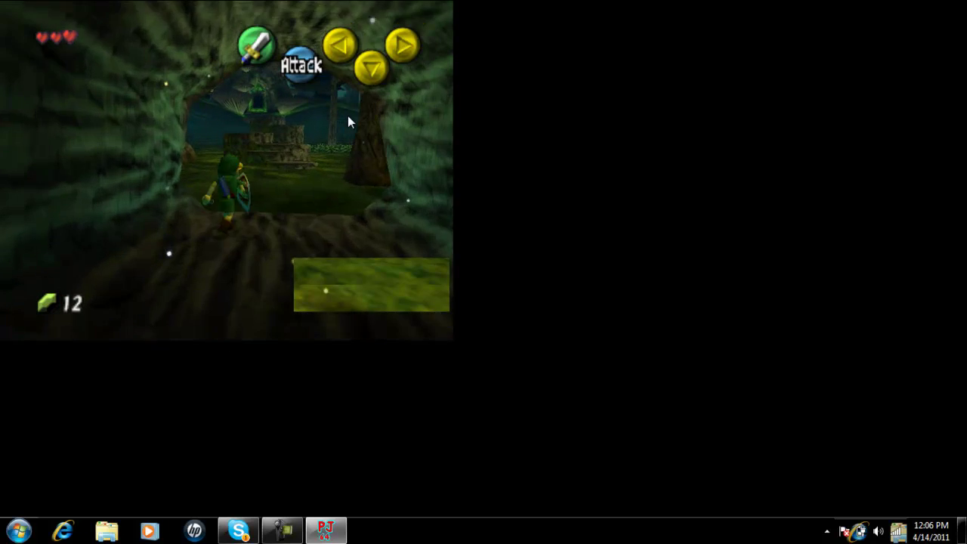
key(Up)
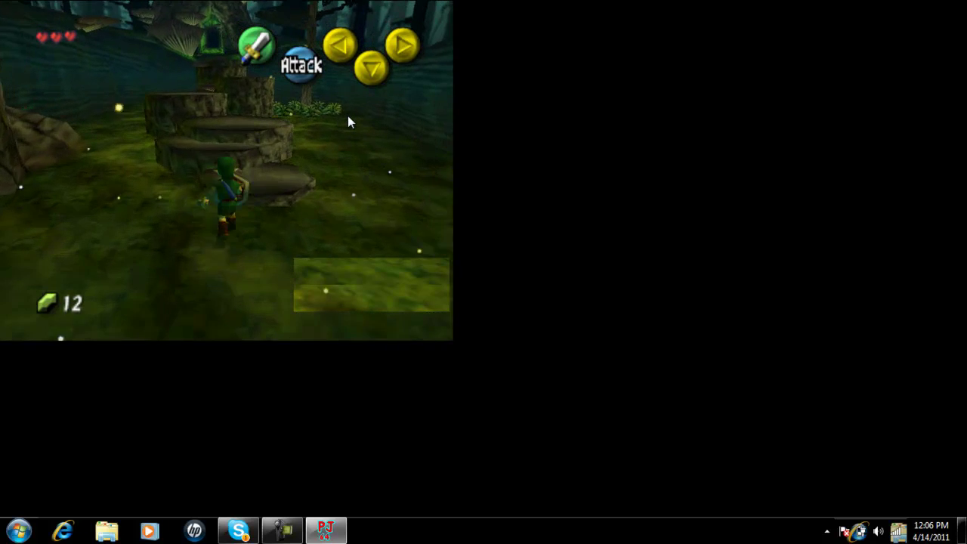
key(Up)
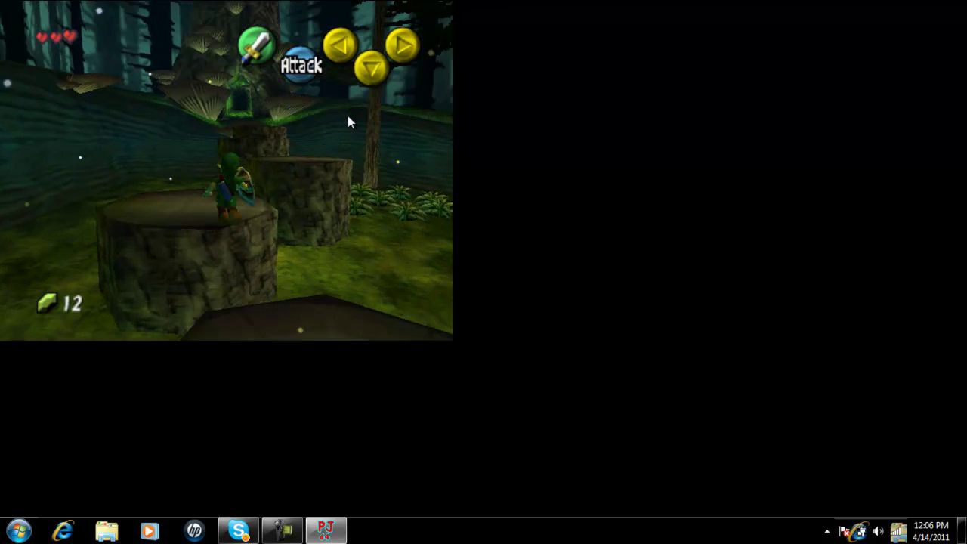
key(Up)
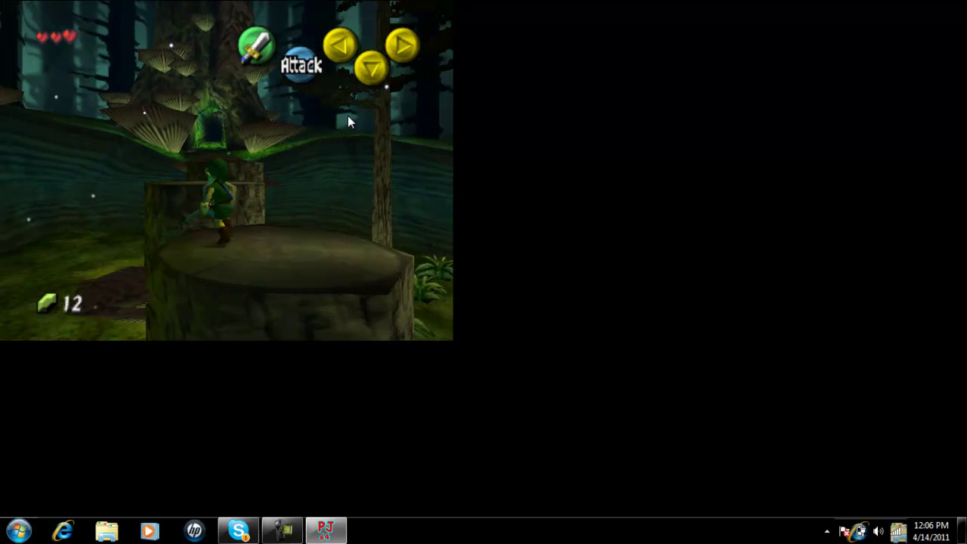
key(Up)
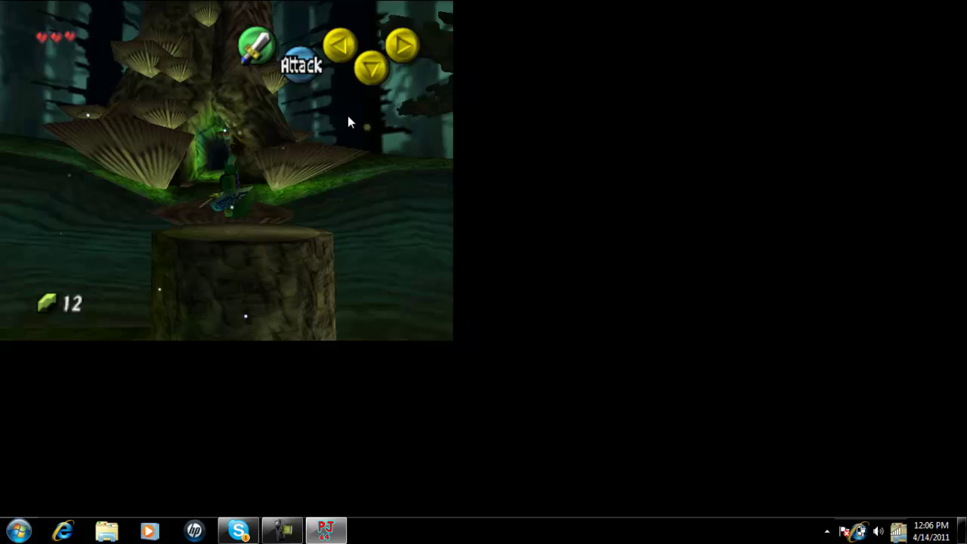
key(Up)
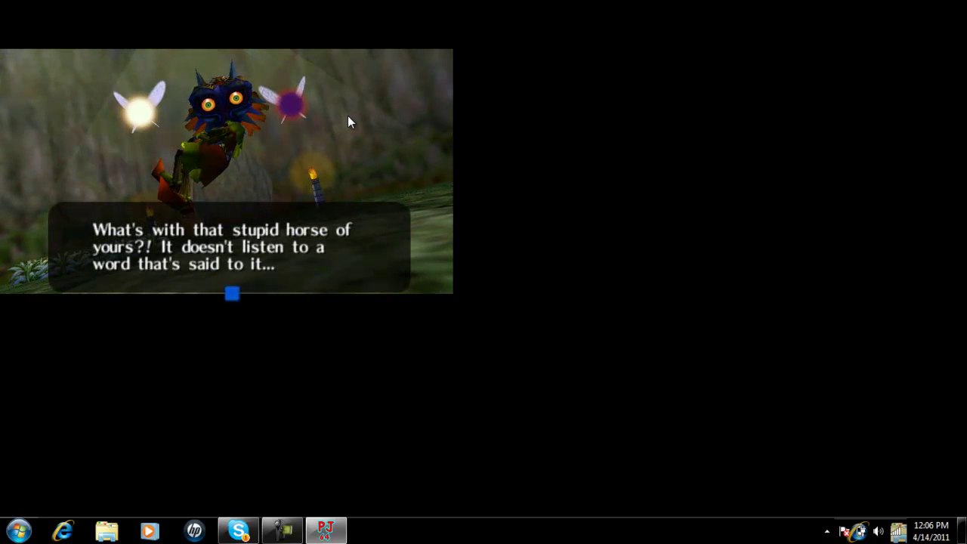
Step: Advance Skull Kid's taunts through the cutscene that turns Link into a Deku Scrub
key(x)
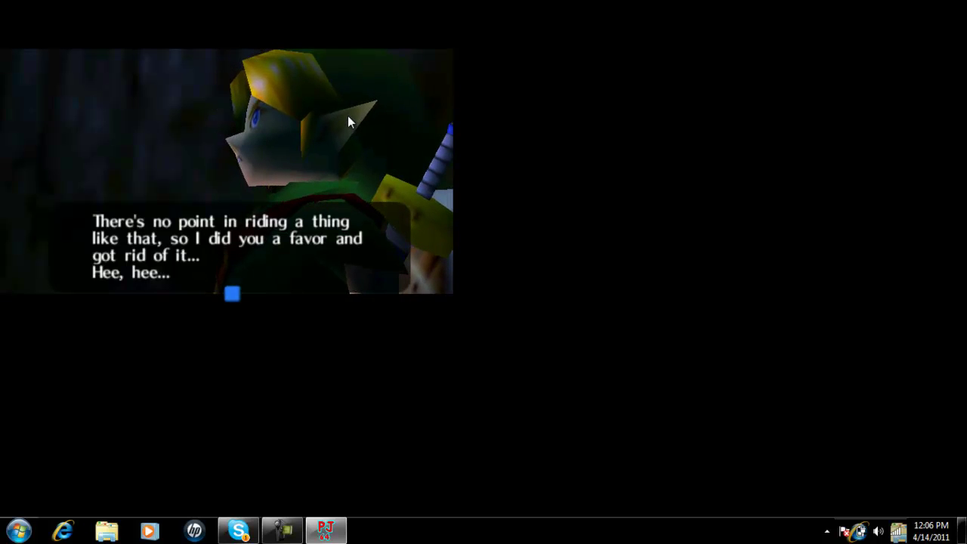
key(x)
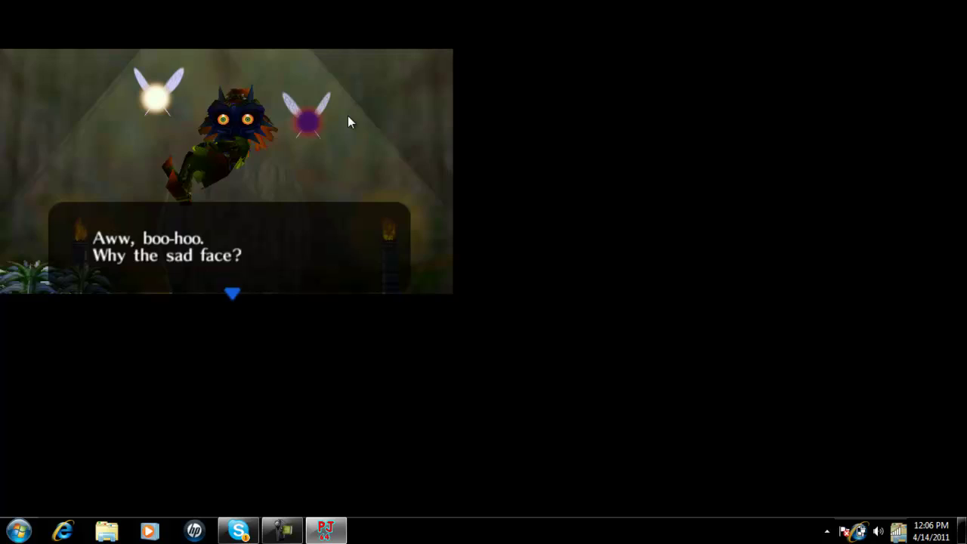
key(x)
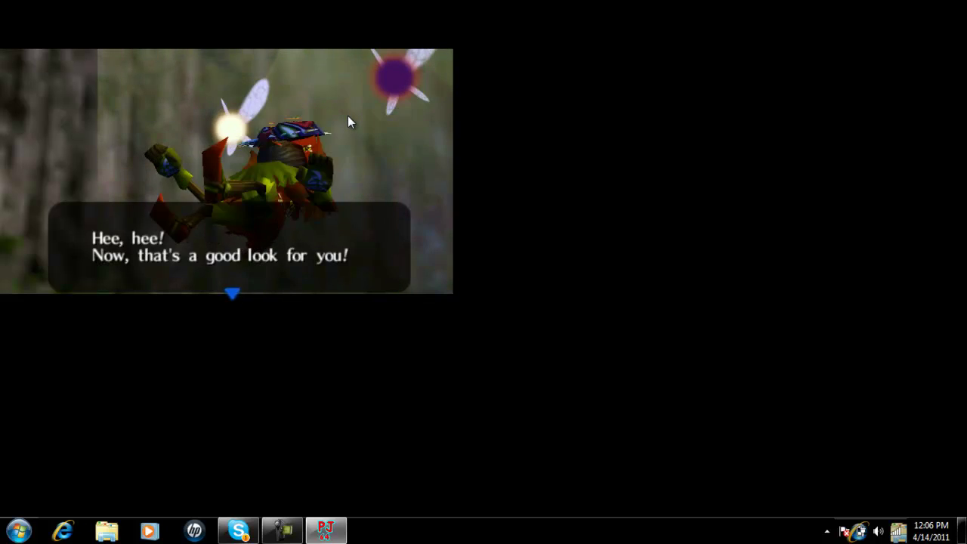
key(x)
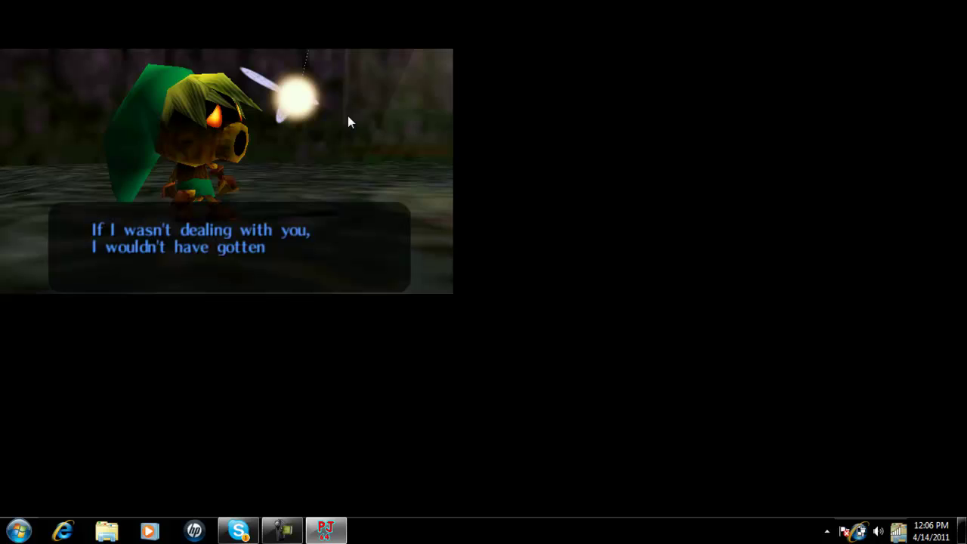
Step: Advance the fairy's lines up to her 'Please!!!' plea to Deku Link
key(x)
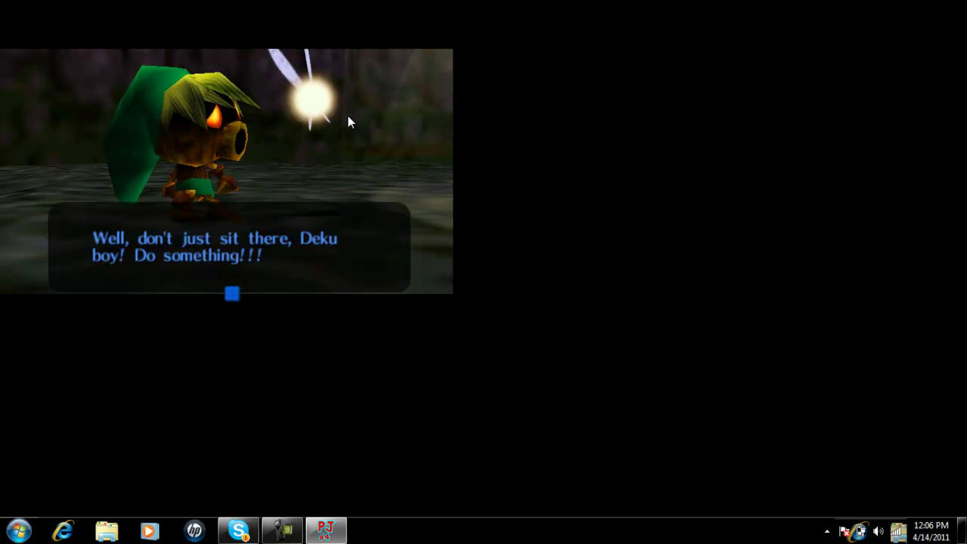
key(x)
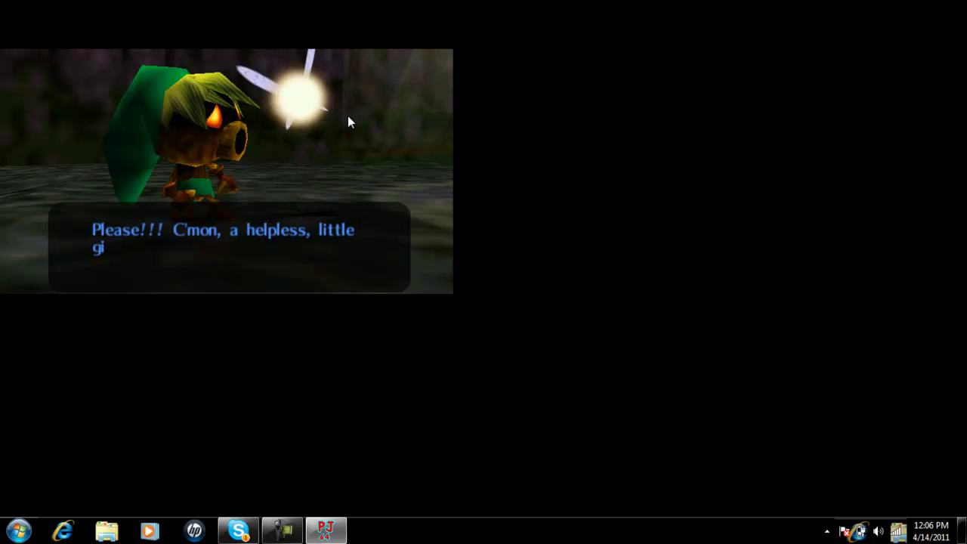
key(x)
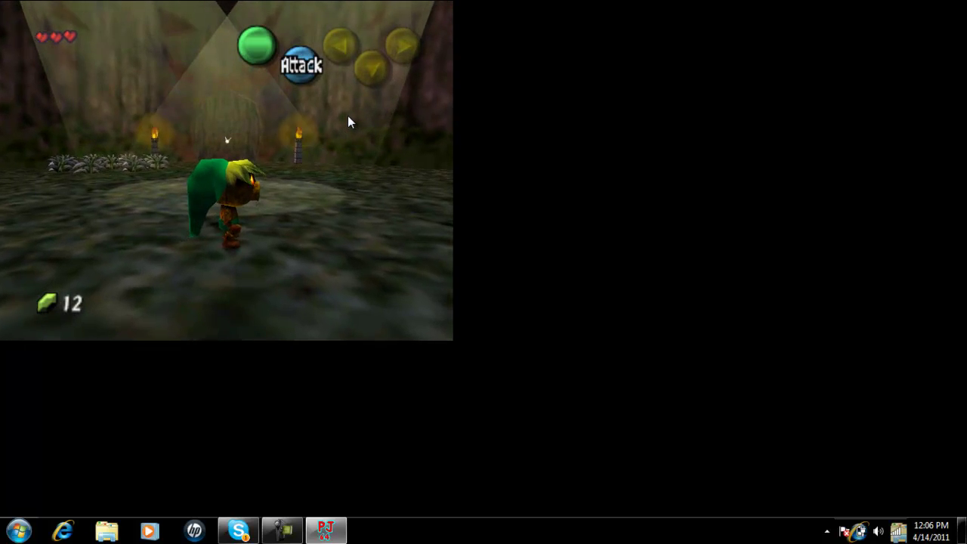
Step: Slash the surrounding grass, finishing with a spin attack, to raise rupees to 16
key(Left)
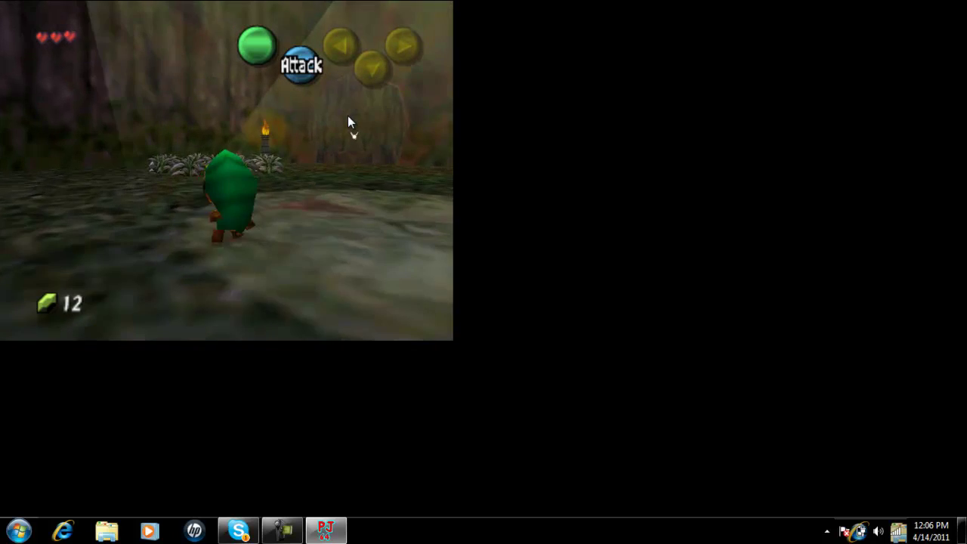
key(c)
key(c)
key(c)
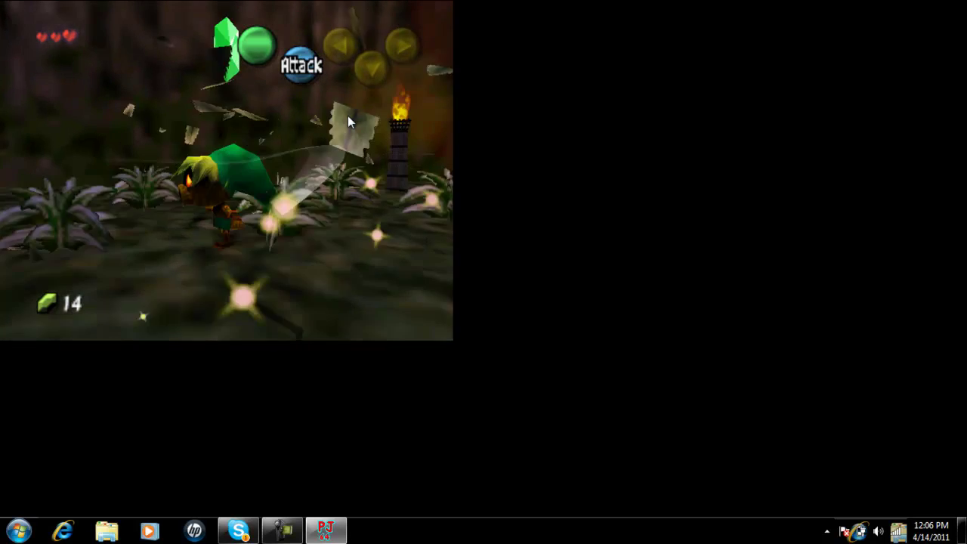
key(c)
key(Down)
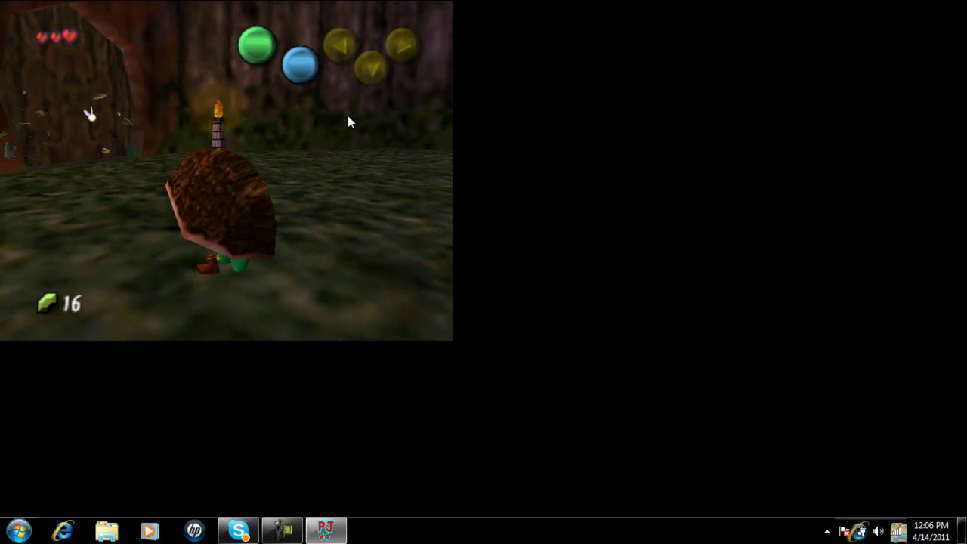
key(c)
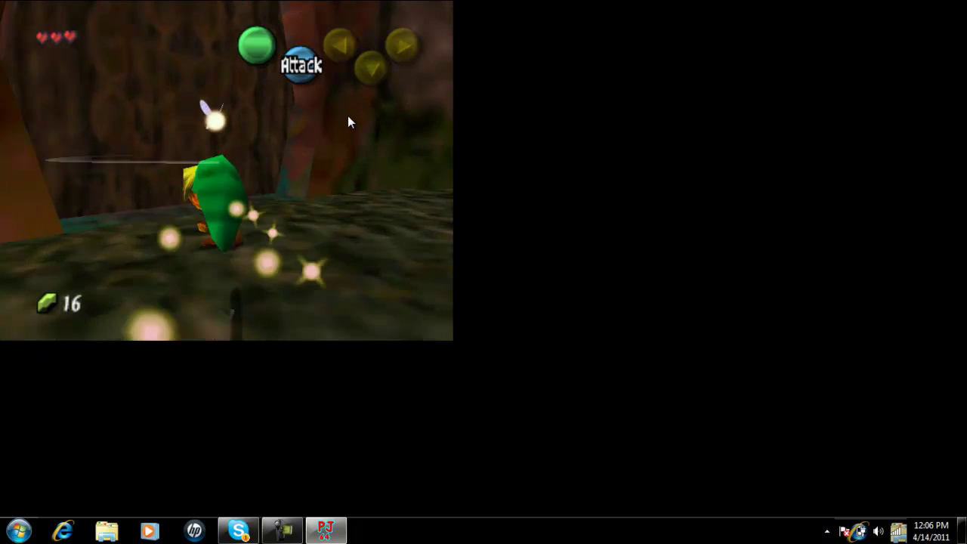
Step: Run Link through the tunnel and along the curved cave corridor to the doorway
key(Up)
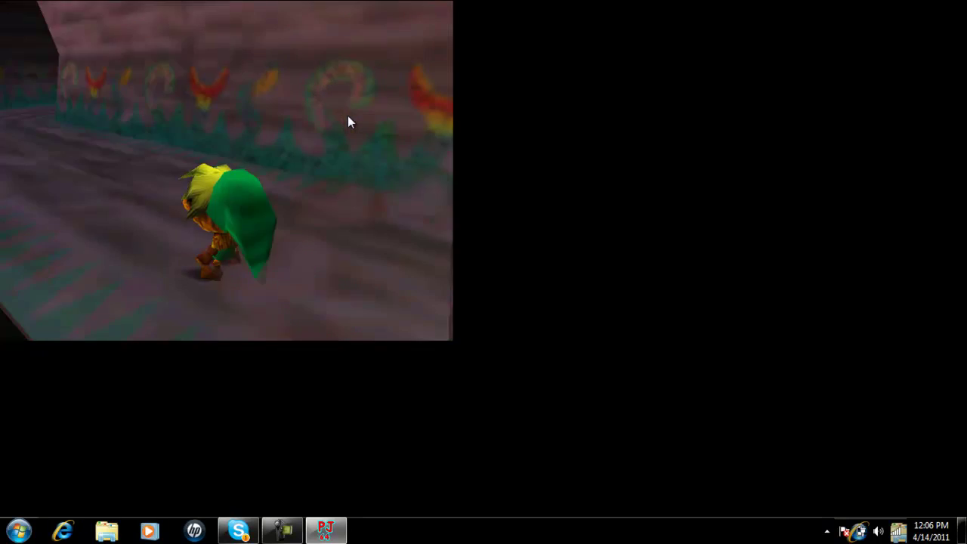
key(Left)
key(Up)
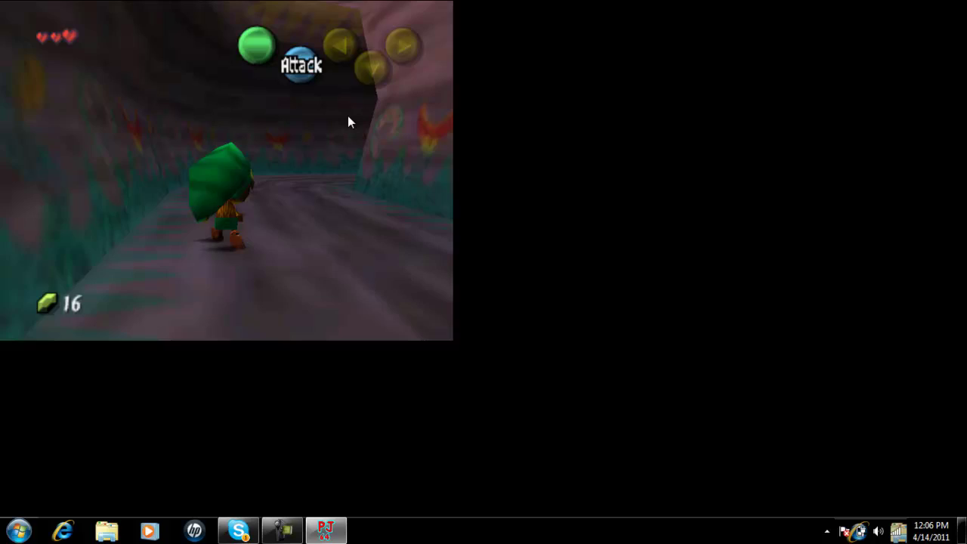
key(Up)
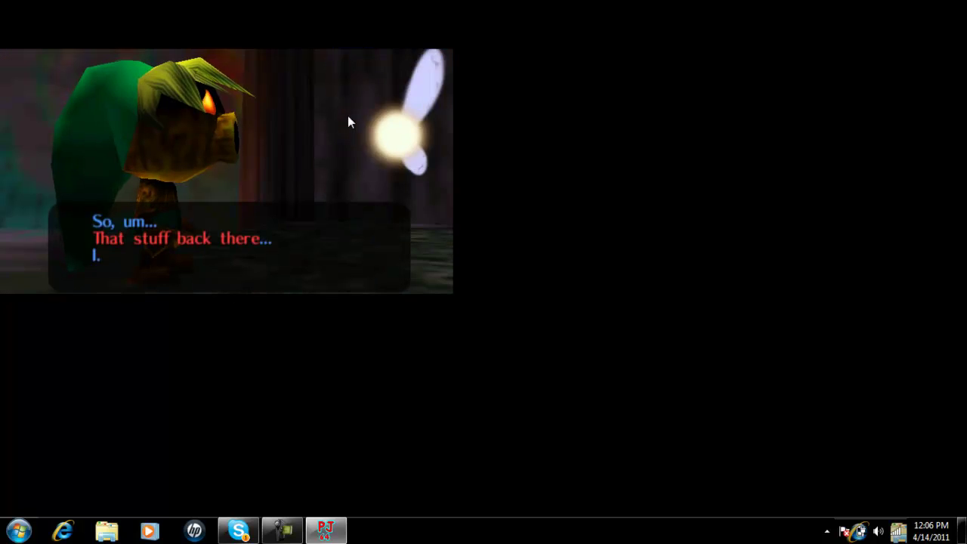
key(x)
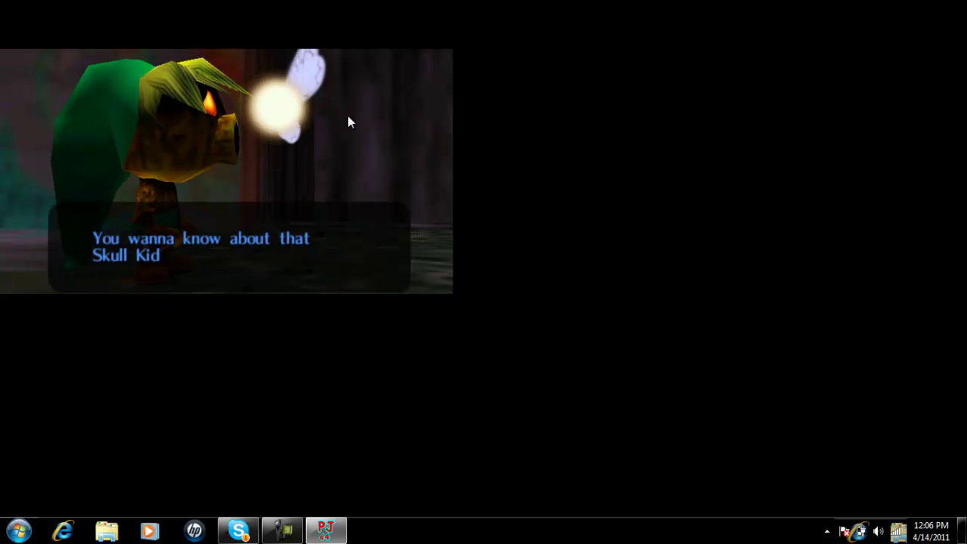
Step: Advance Tatl's pages through her Please? request, introduction and hint explanation
key(x)
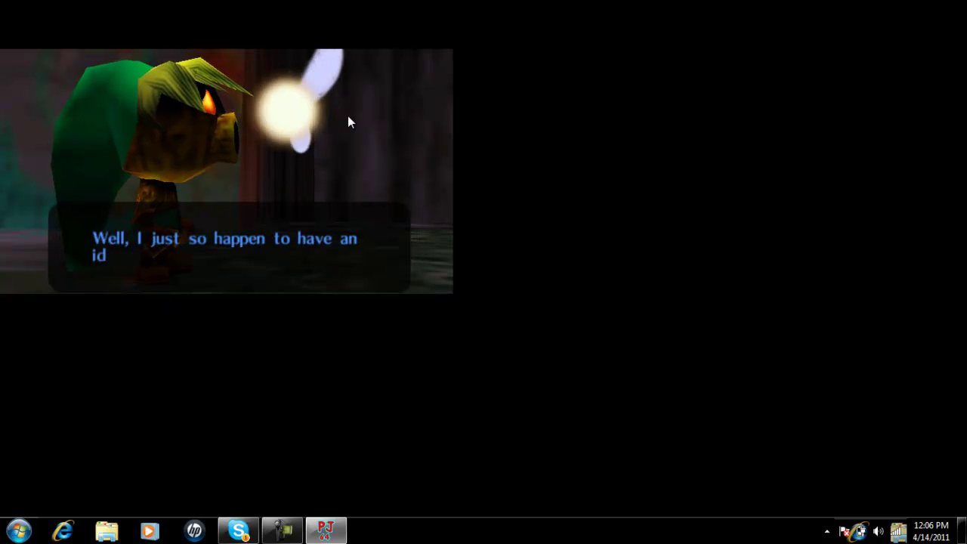
key(x)
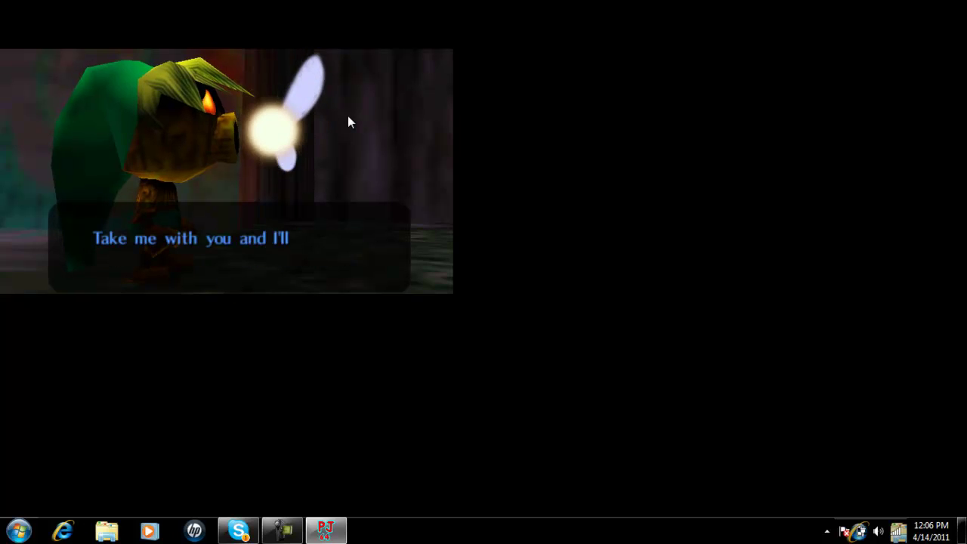
key(x)
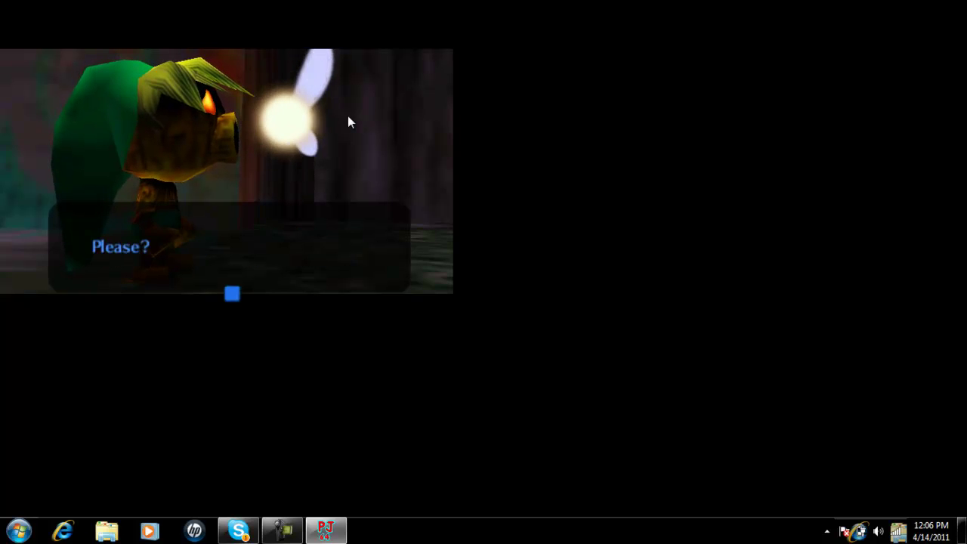
key(x)
key(x)
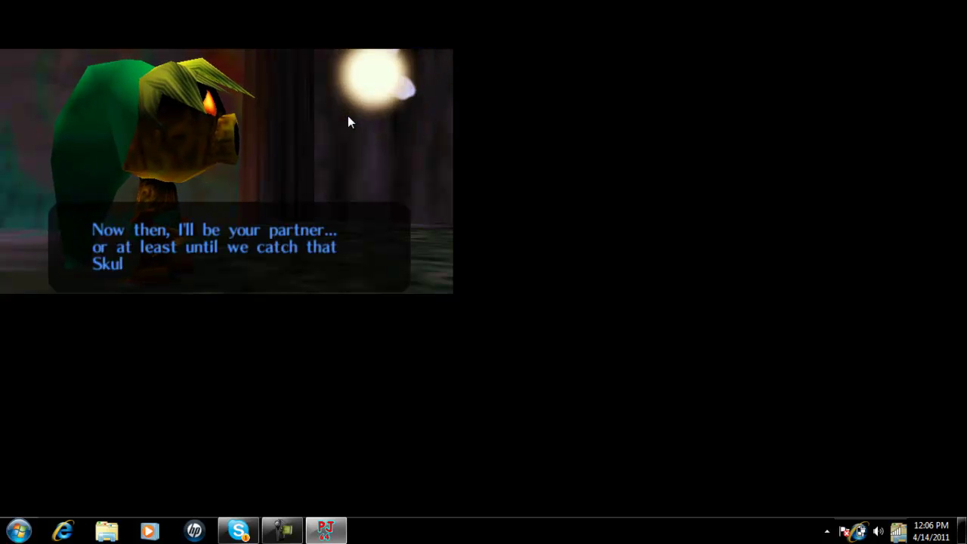
key(x)
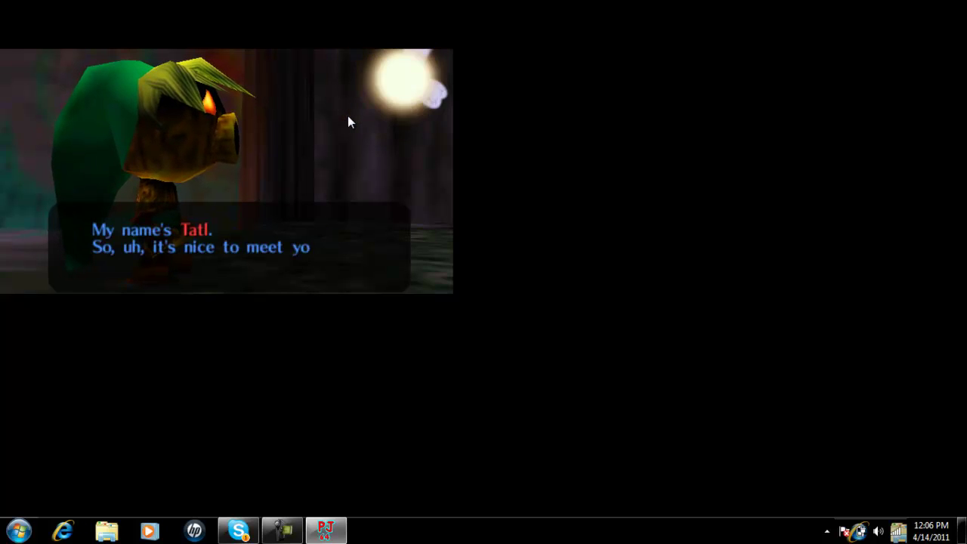
key(x)
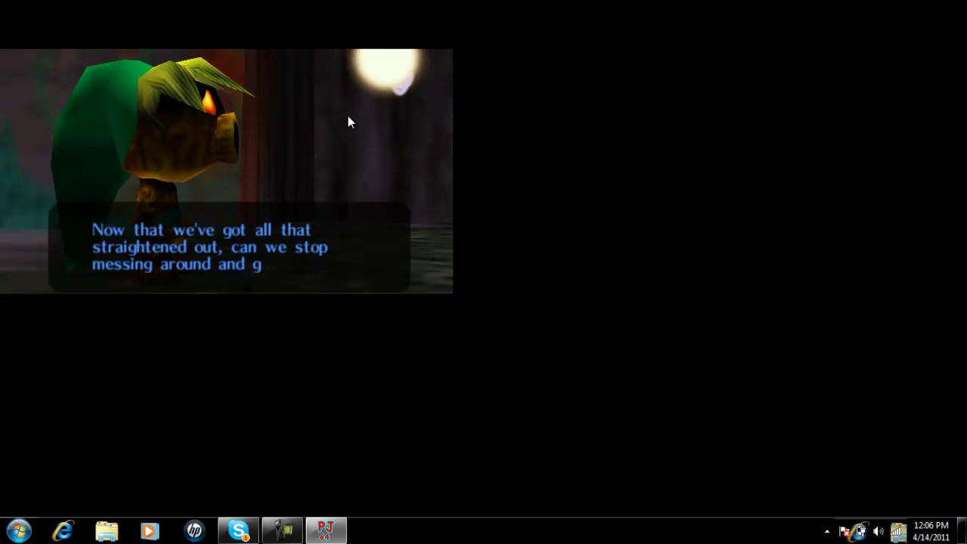
key(x)
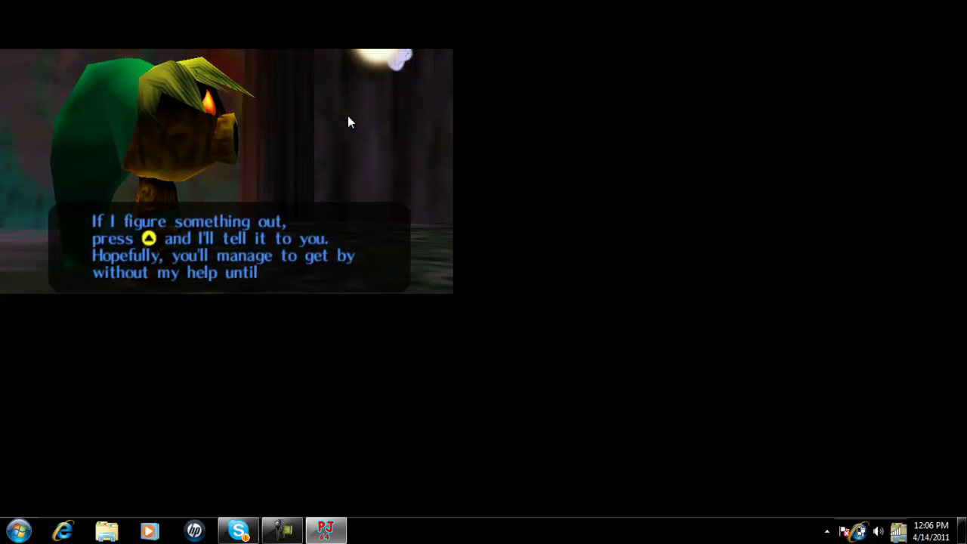
key(x)
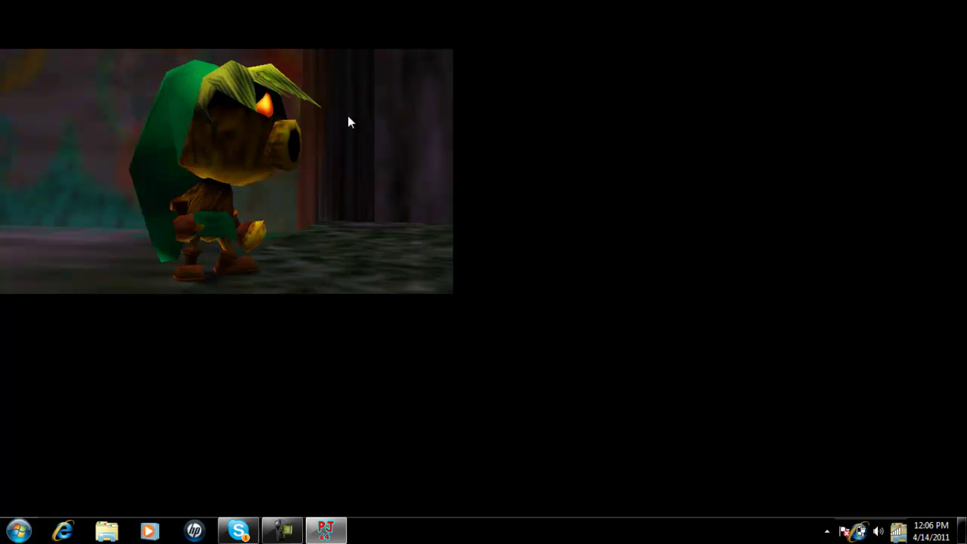
Step: Step Deku Link off and back onto the purple Deku flower, then burrow in
key(Left)
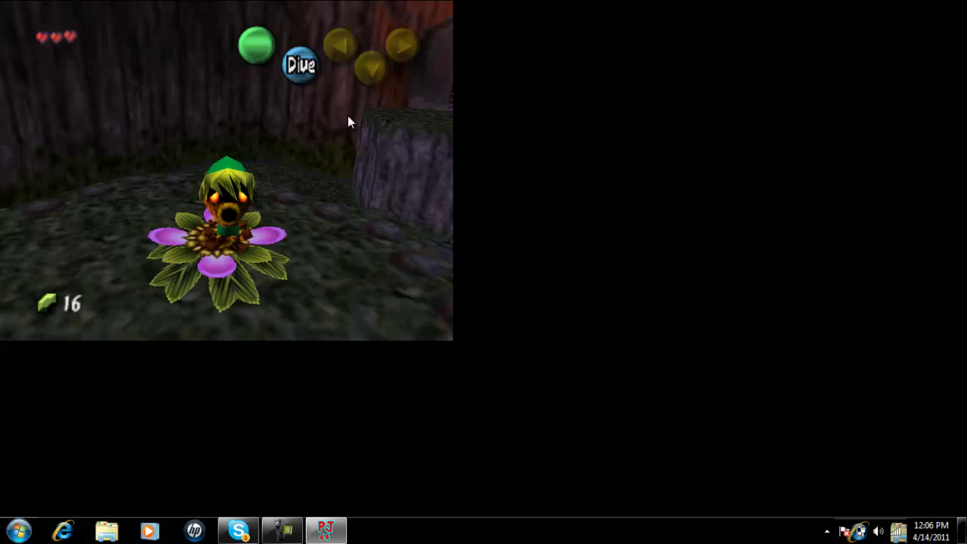
key(Up)
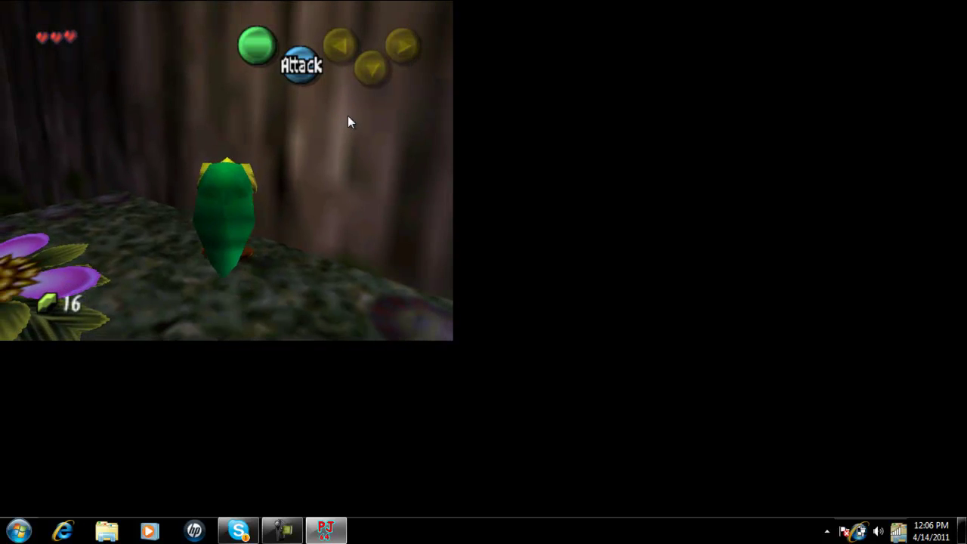
key(Left)
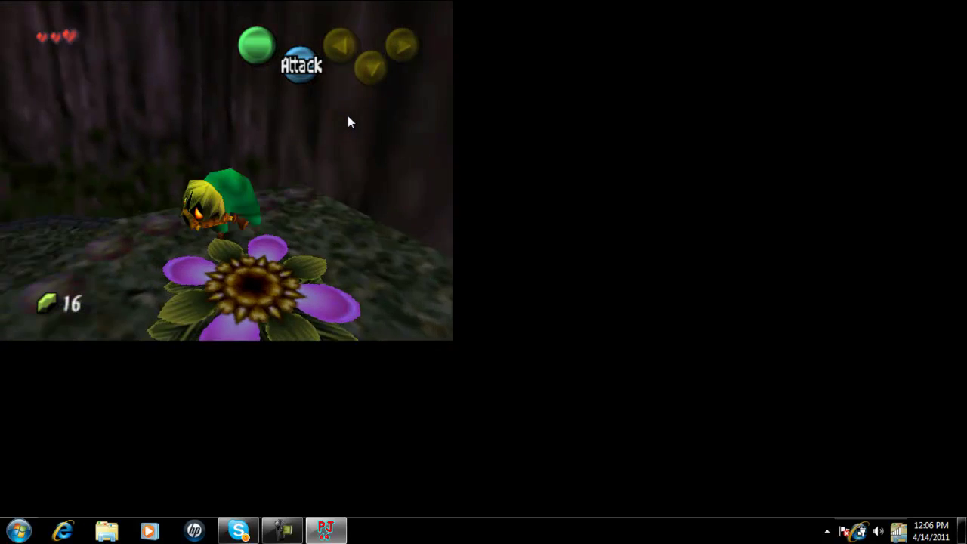
key(Up)
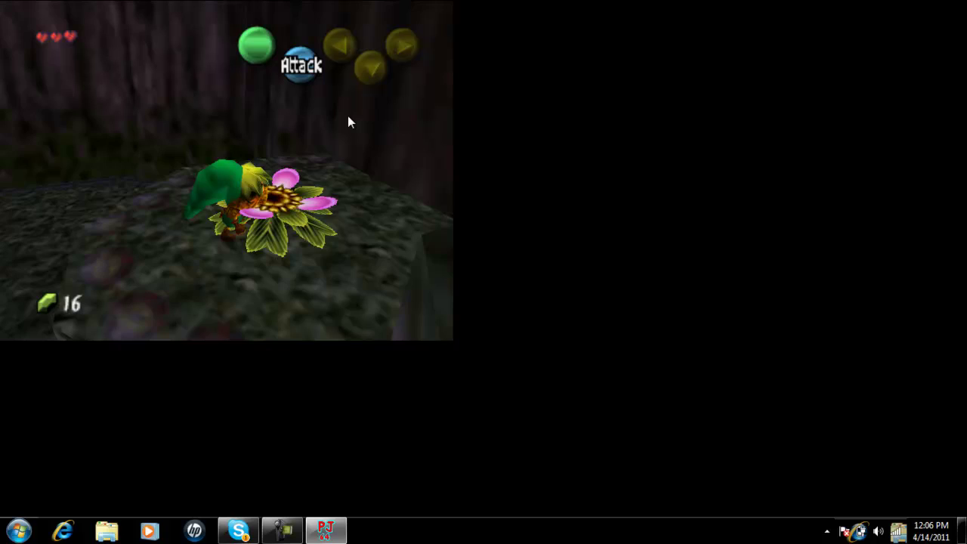
key(x)
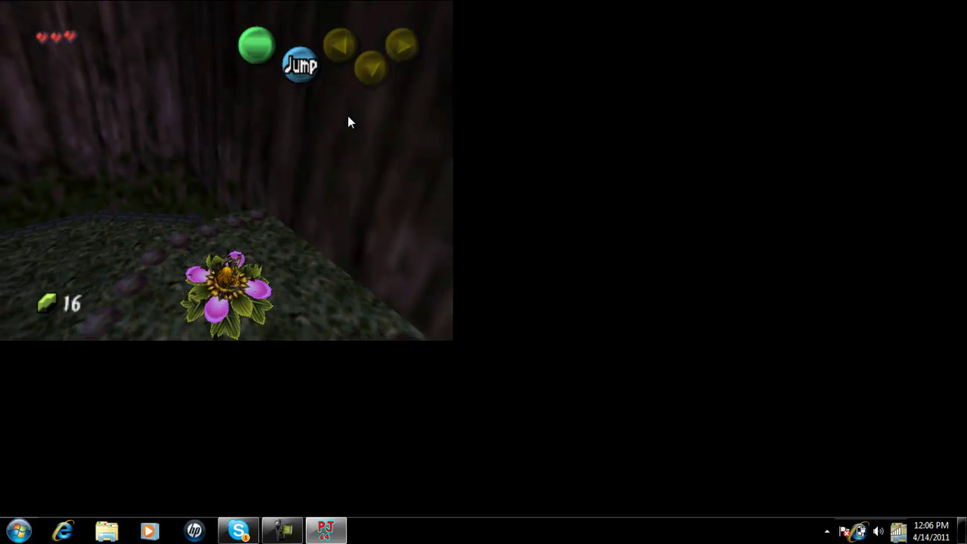